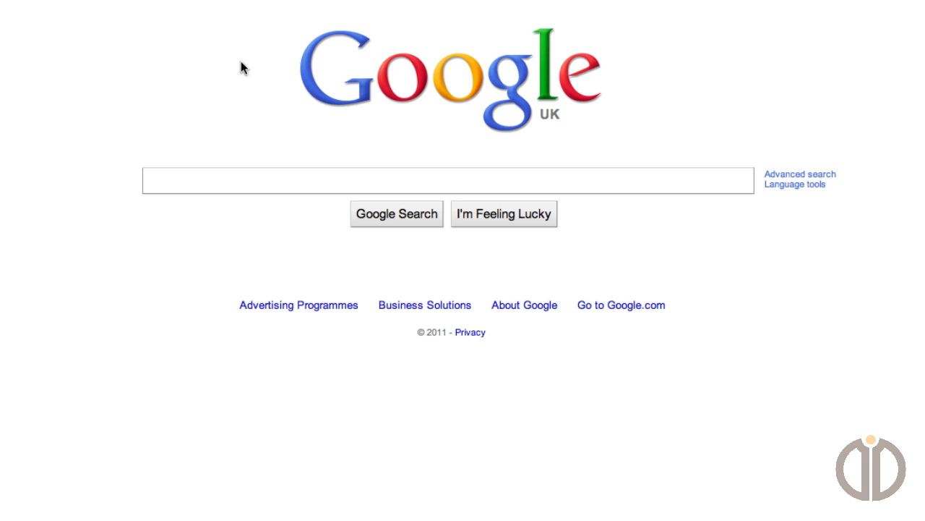
# Open the bufferapp.com website in the browser.
pyautogui.click(285, 24)
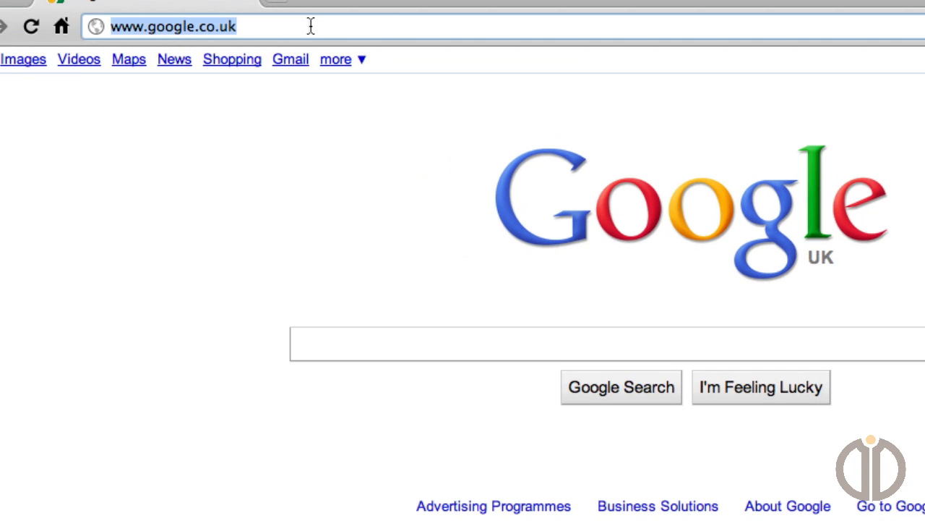
pyautogui.write('buffer')
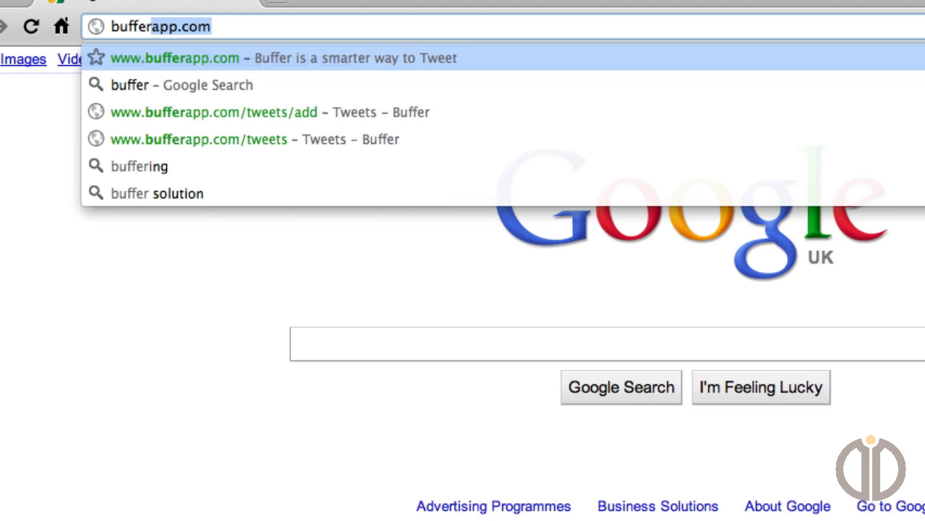
pyautogui.write('t')
pyautogui.press('BackSpace')
pyautogui.write('ap')
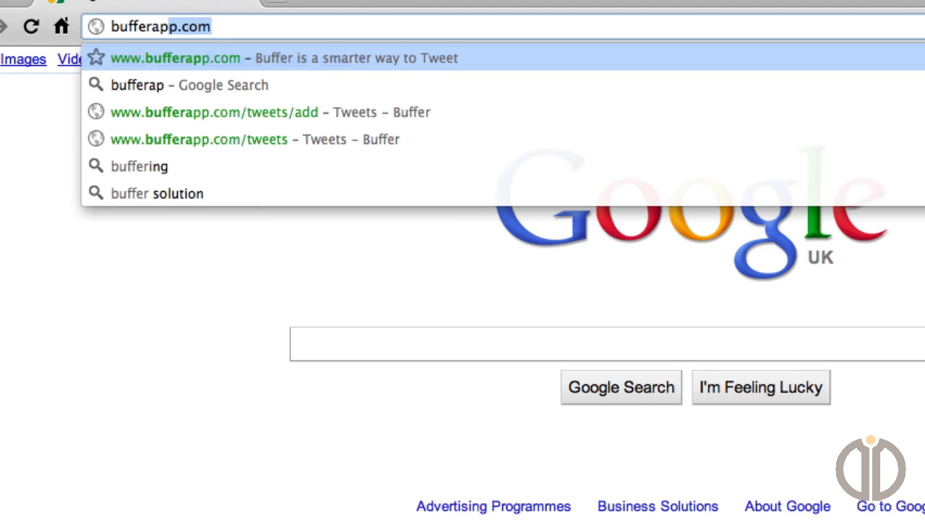
pyautogui.press('Return')
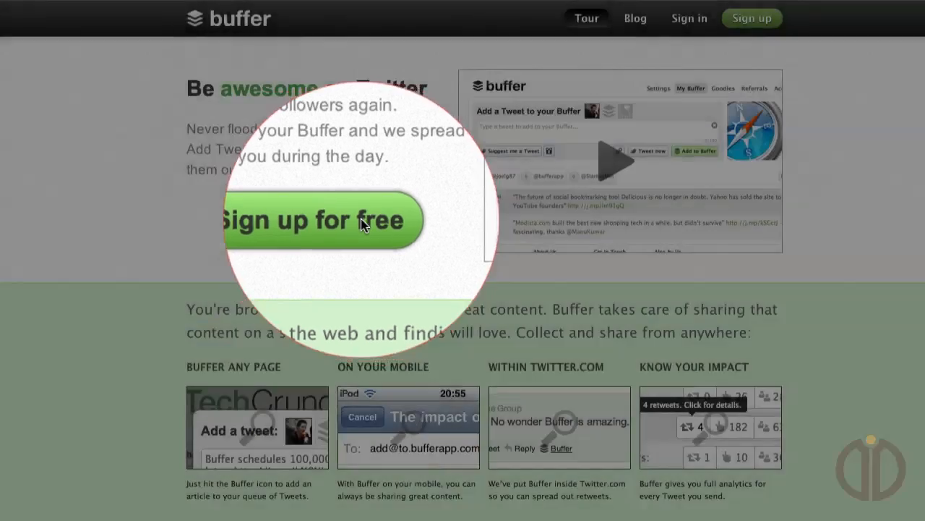
# Open the free sign-up form and switch to signing in with an existing account.
pyautogui.click(360, 221)
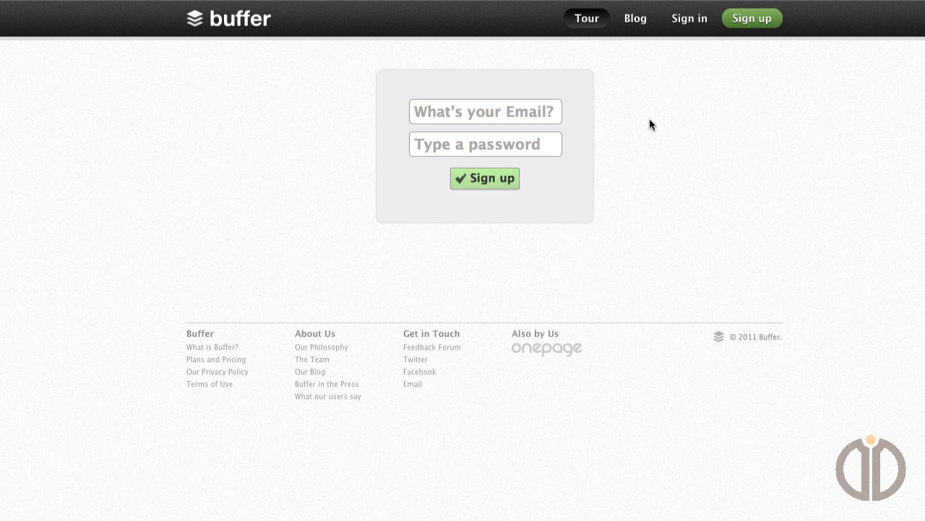
pyautogui.click(684, 20)
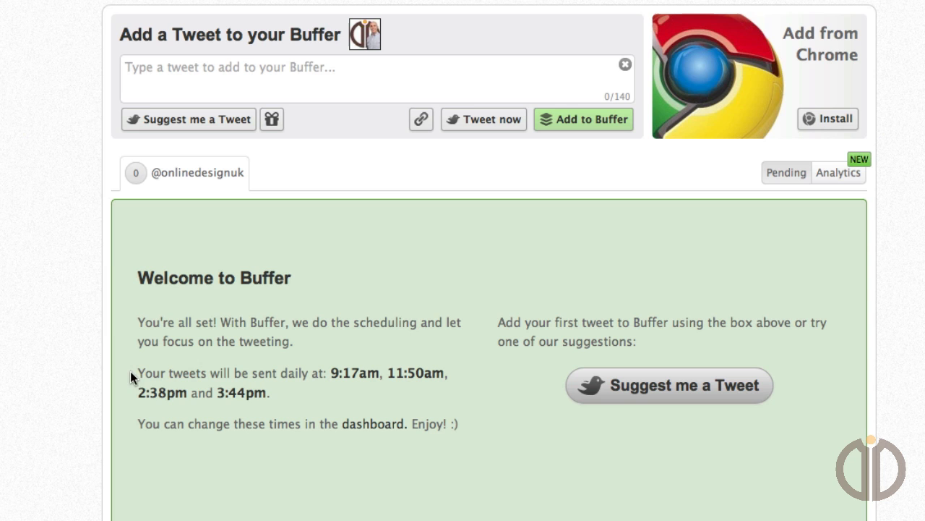
# Review the daily sending times in the welcome message and open the Buffer settings.
pyautogui.moveTo(139, 376); pyautogui.dragTo(274, 390)
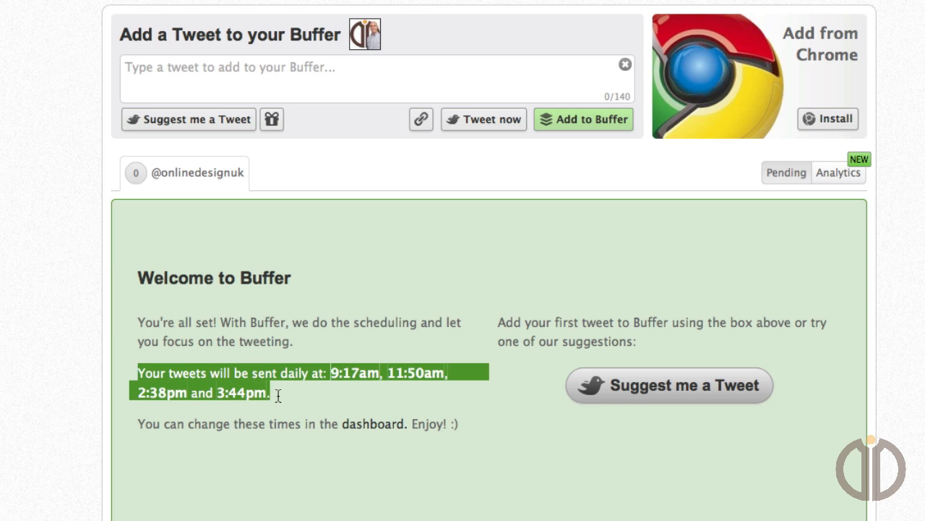
pyautogui.click(340, 390)
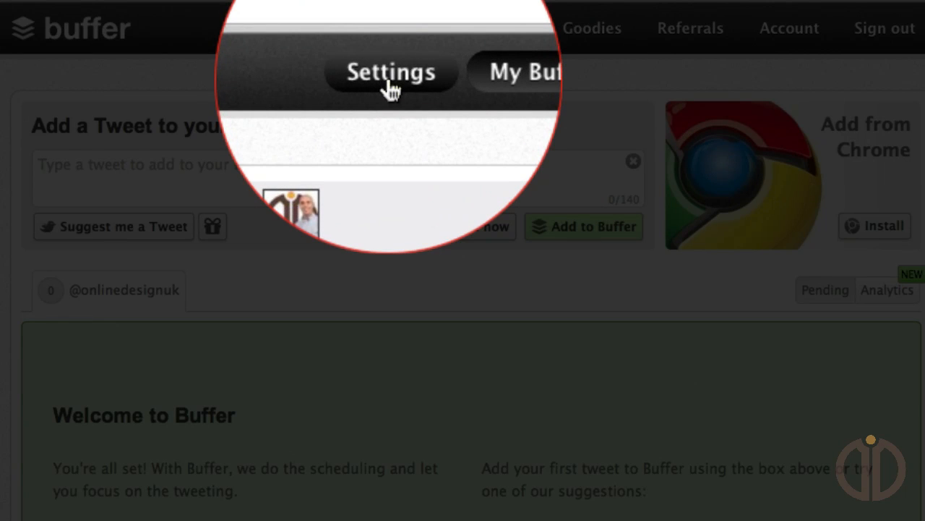
pyautogui.click(389, 81)
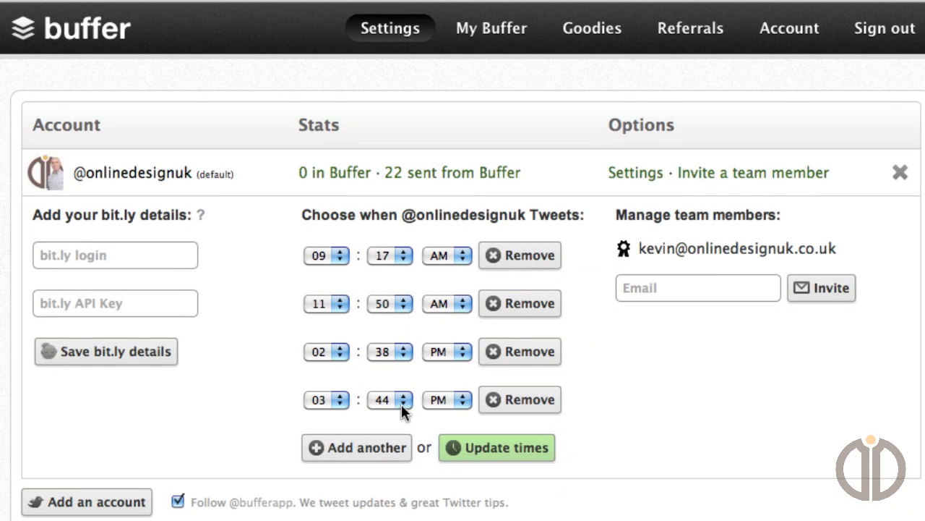
# Add another daily tweet time at 05:14 PM and save the updated schedule.
pyautogui.click(381, 452)
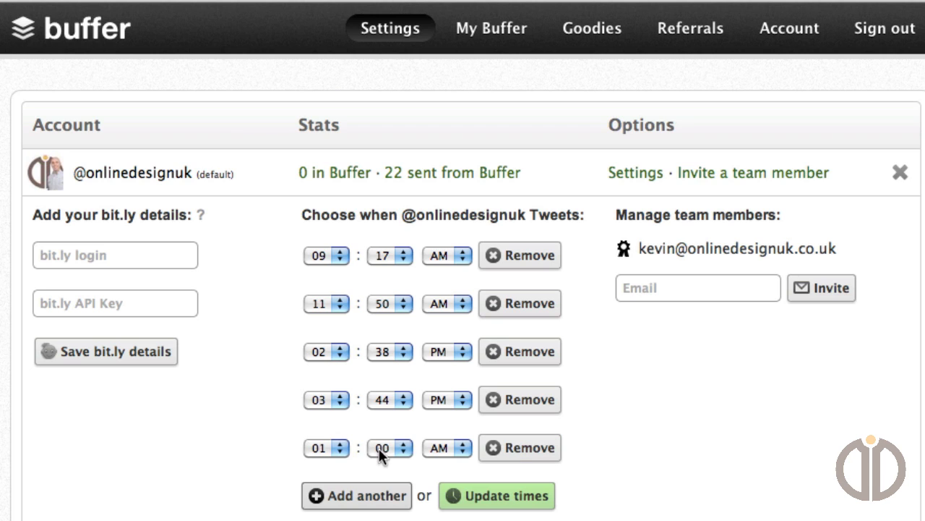
pyautogui.click(340, 450)
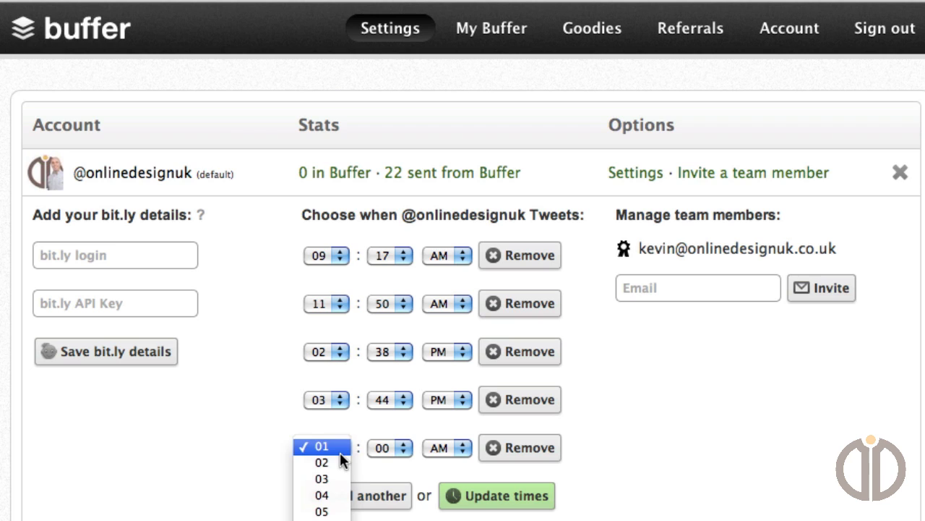
pyautogui.click(321, 511)
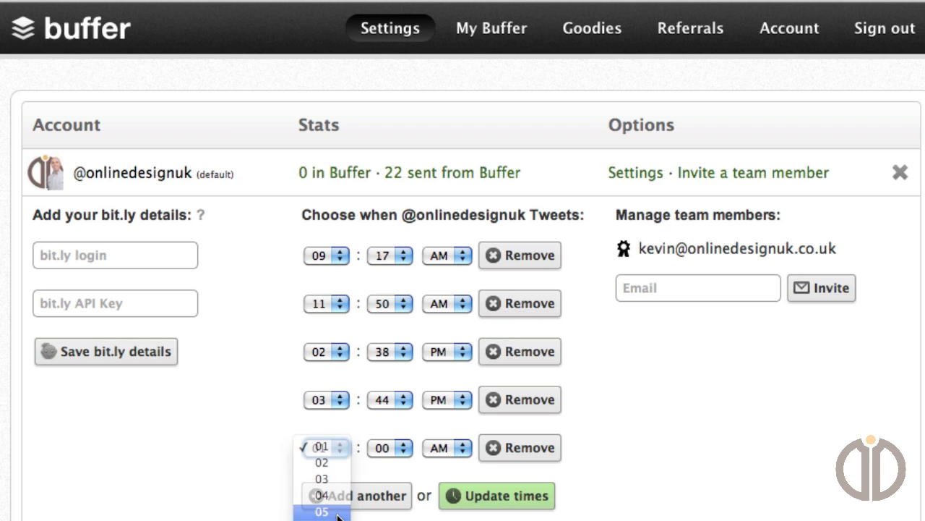
pyautogui.click(402, 454)
pyautogui.click(387, 519)
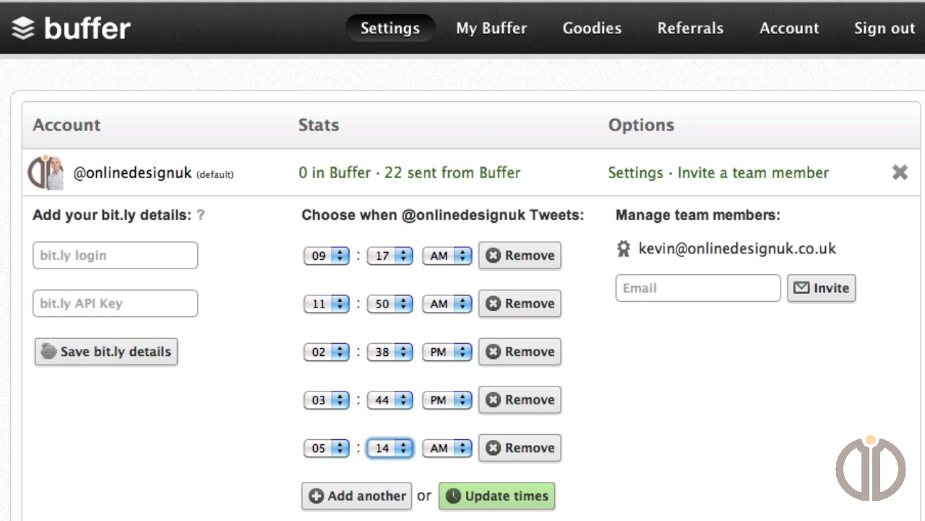
pyautogui.click(466, 453)
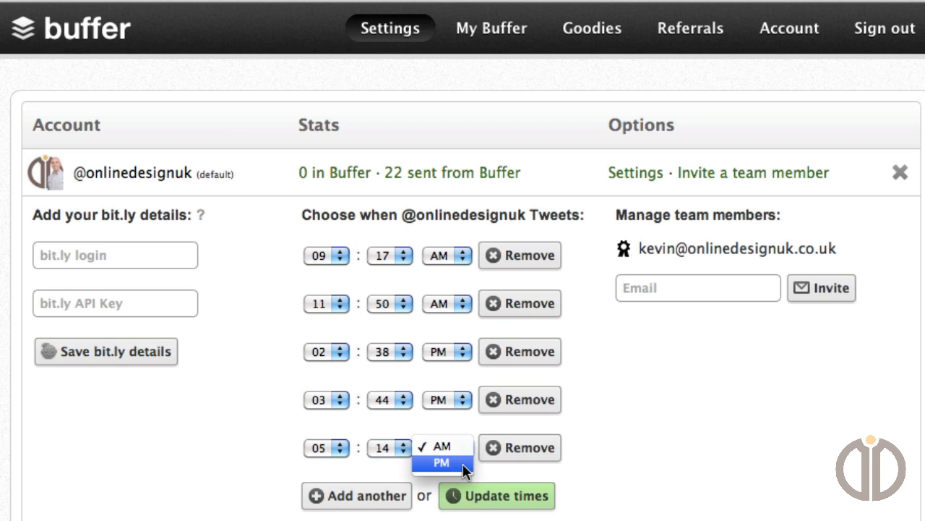
pyautogui.click(462, 463)
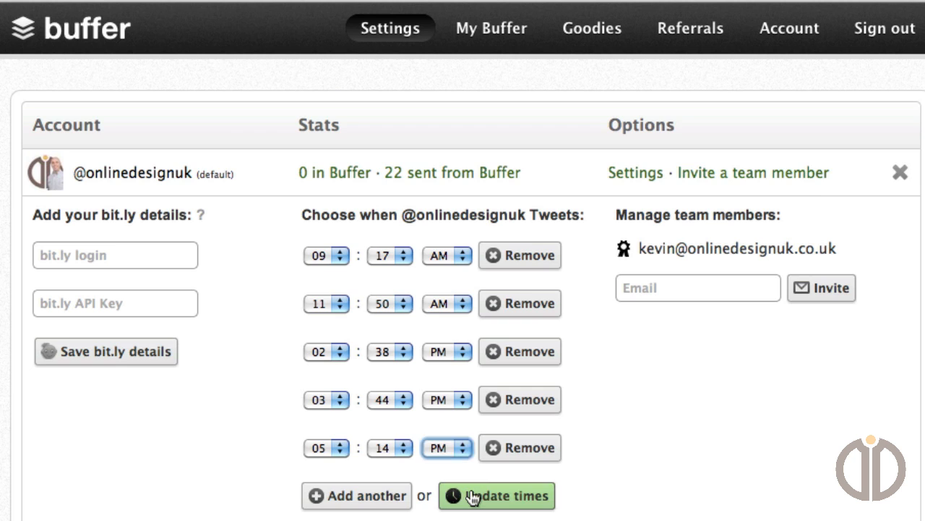
pyautogui.click(472, 497)
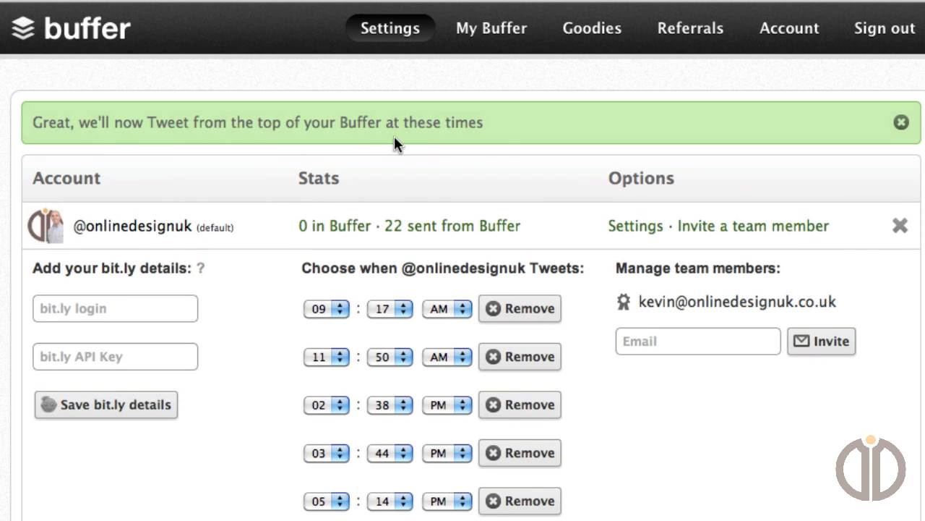
# View the queue in My Buffer and try removing the 05:14 PM tweet time in the settings.
pyautogui.click(486, 32)
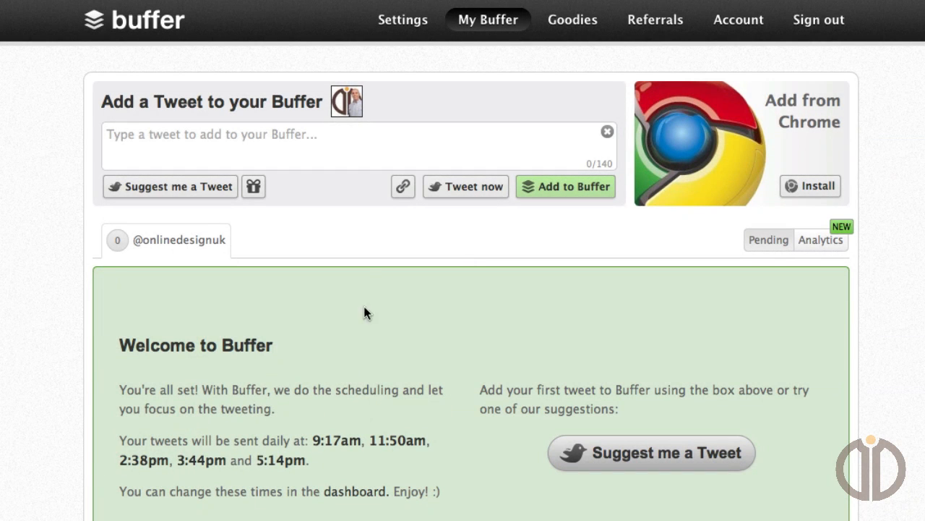
pyautogui.click(399, 27)
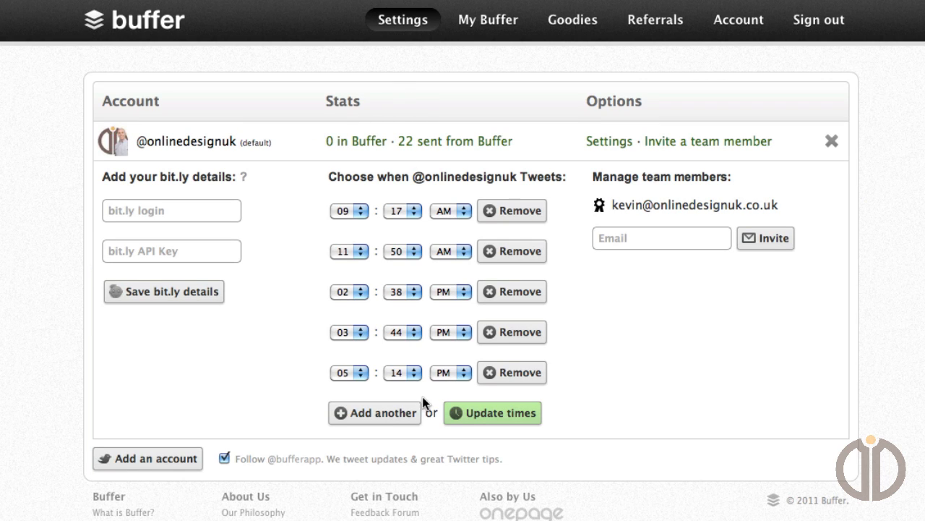
pyautogui.click(512, 374)
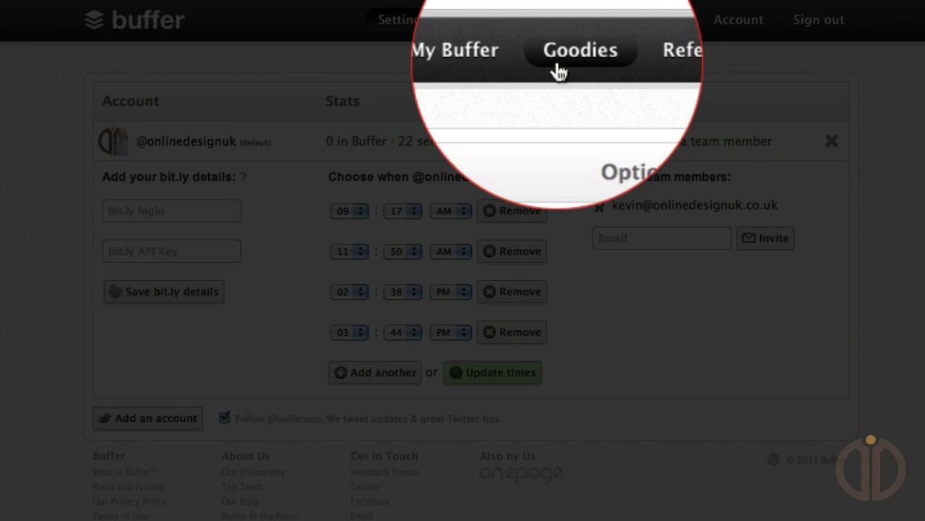
# Look through the Goodies, Account and Referrals pages, highlighting the referral link for friends.
pyautogui.click(558, 25)
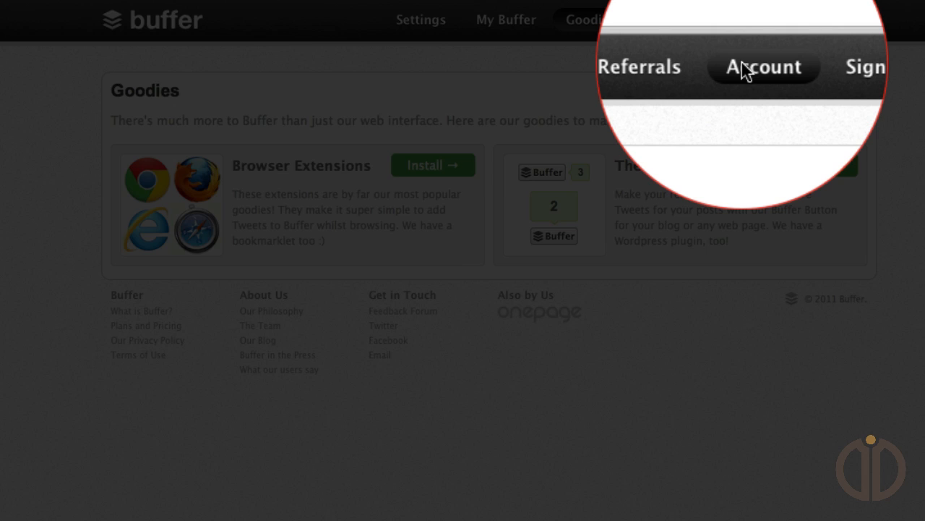
pyautogui.click(745, 71)
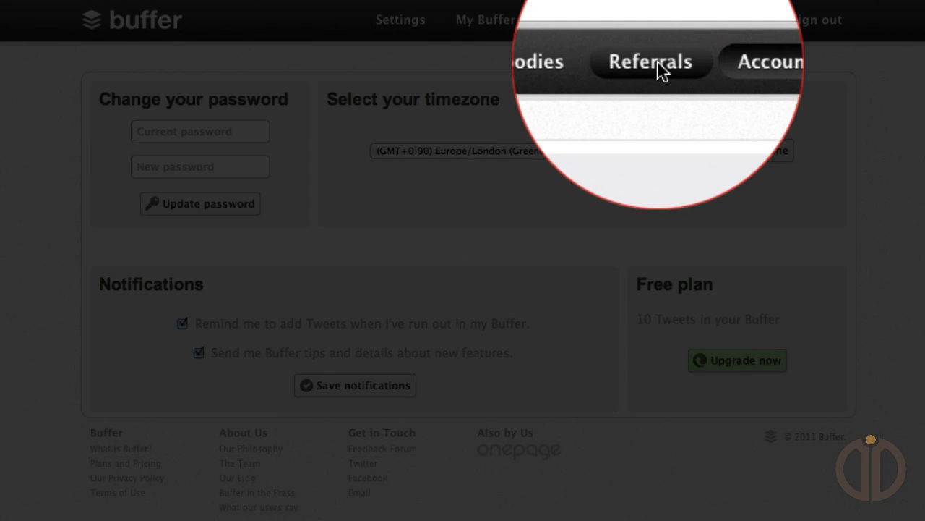
pyautogui.click(657, 21)
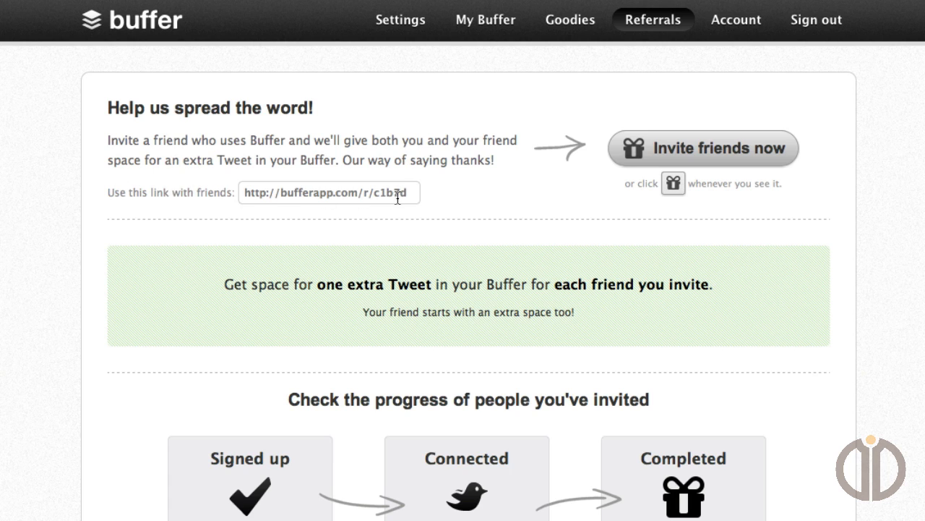
pyautogui.moveTo(409, 192); pyautogui.dragTo(239, 192)
pyautogui.click(204, 195)
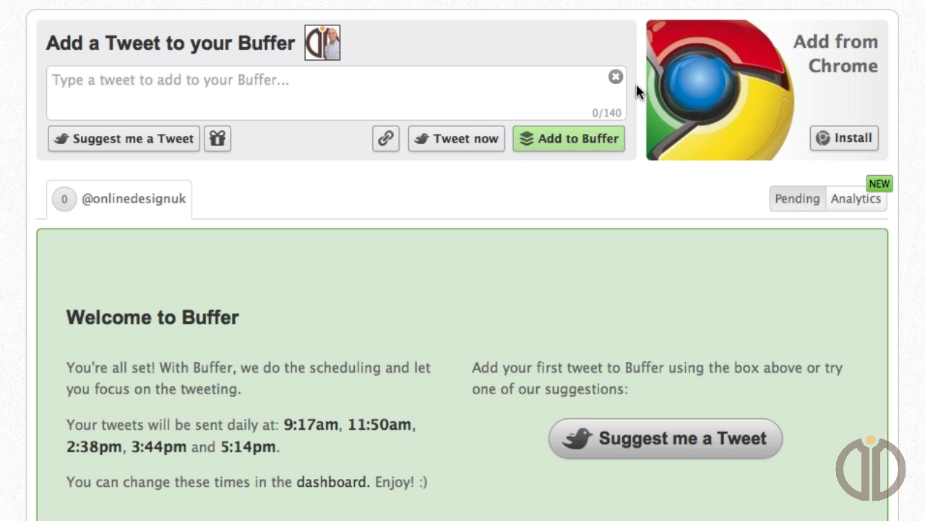
# Add the tweet "Lost of followers want to come & see me Sky Dive – What are you hoping see?!" to the Buffer.
pyautogui.click(320, 87)
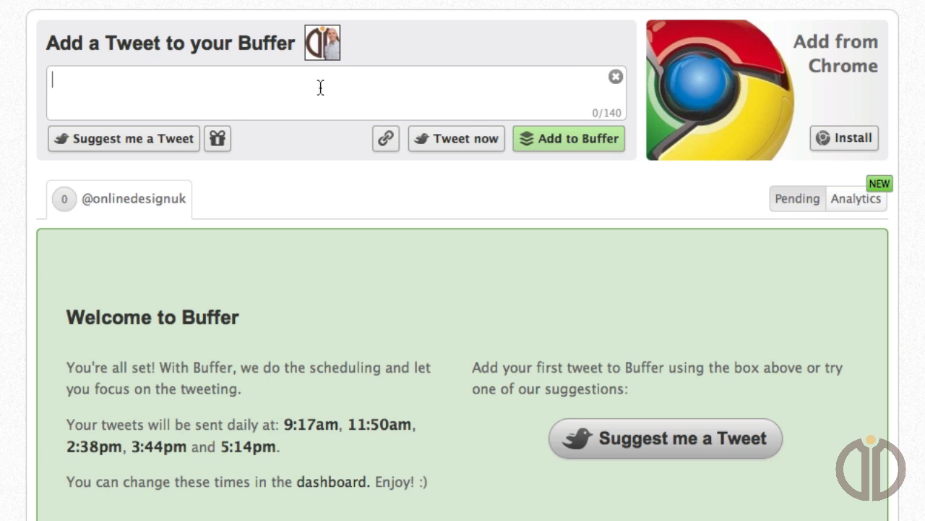
pyautogui.write('Lost of followers want to come & see me Sky Dive – What are you hoping see?!')
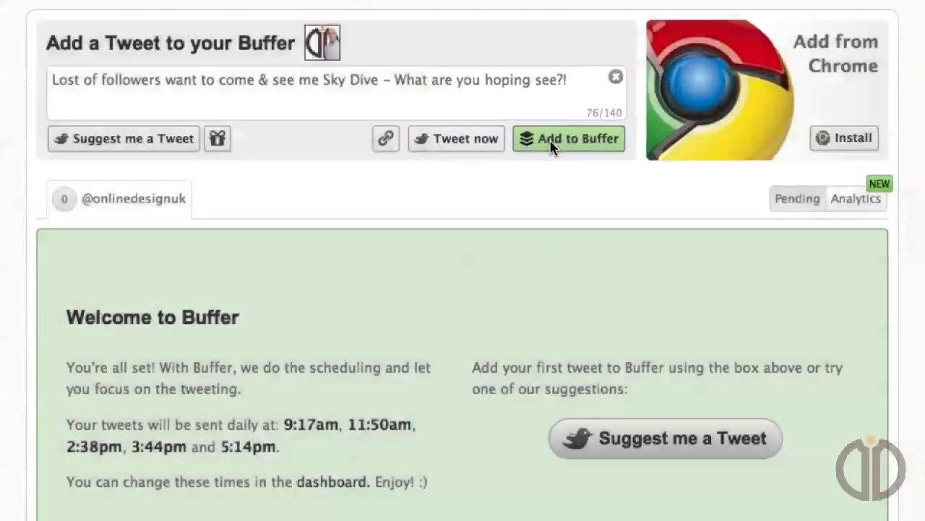
pyautogui.click(552, 141)
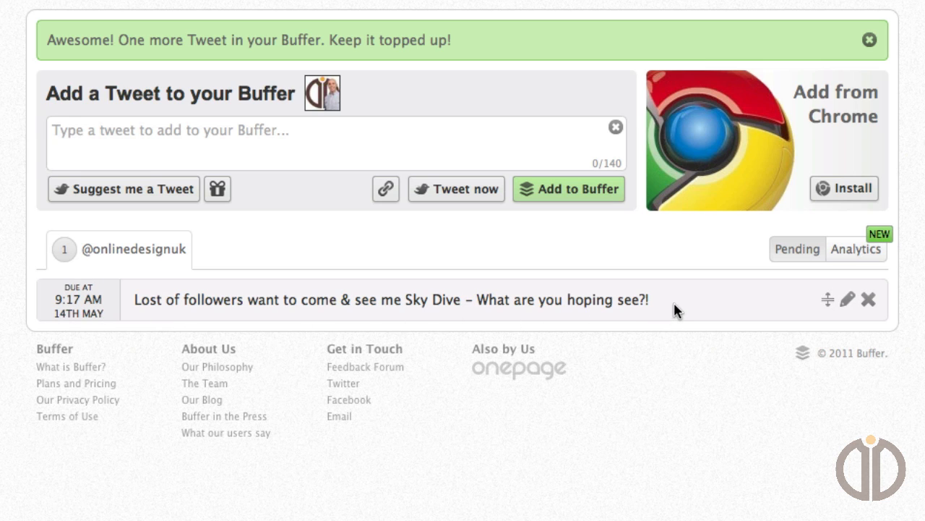
# Add the tweet "How to manage your tweets more consistently using Buffer!" to the Buffer, correcting the misspelled word in the pasted text.
pyautogui.click(307, 143)
pyautogui.write('How to manage your tweets more constistantly using Buffer!')
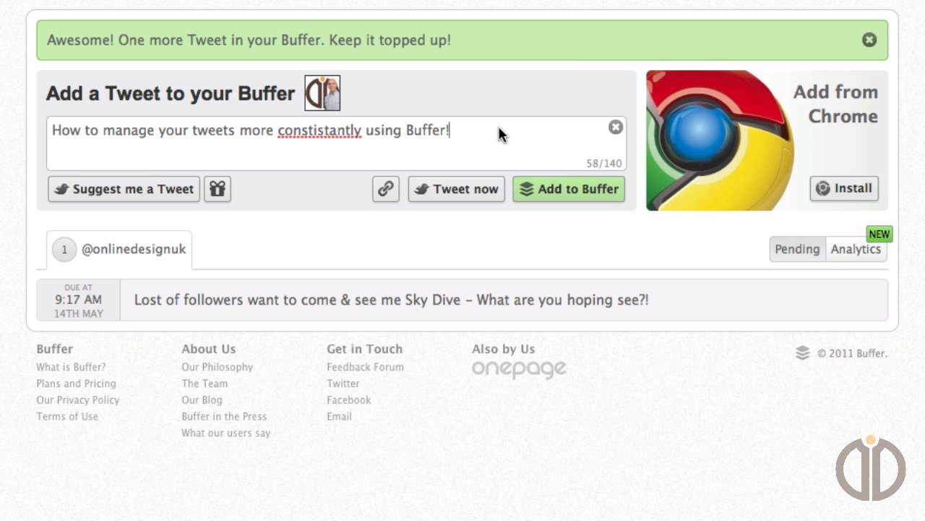
pyautogui.rightClick(335, 138)
pyautogui.click(354, 143)
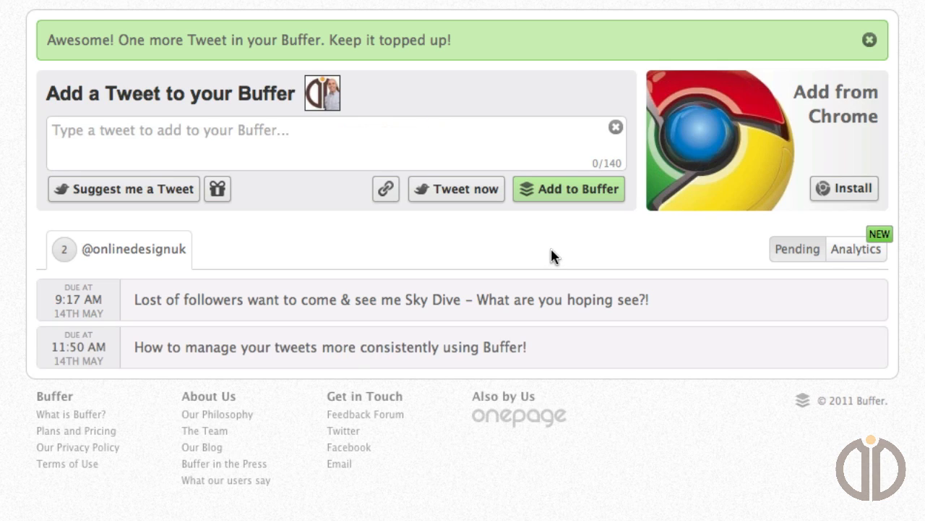
# Add the tweet "My 'right hand man' at OD HQ is leaving to have her 2nd baby anytime now. Please wish her well!!" to the Buffer.
pyautogui.click(378, 141)
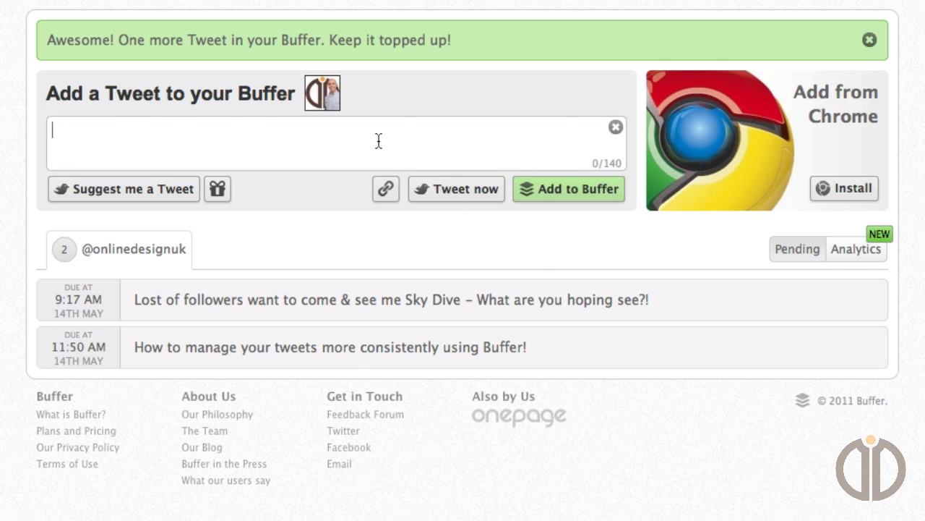
pyautogui.write("My 'right hand man' at OD HQ is leaving to have her 2nd baby anytime now. Please wish her well!!")
pyautogui.click(535, 195)
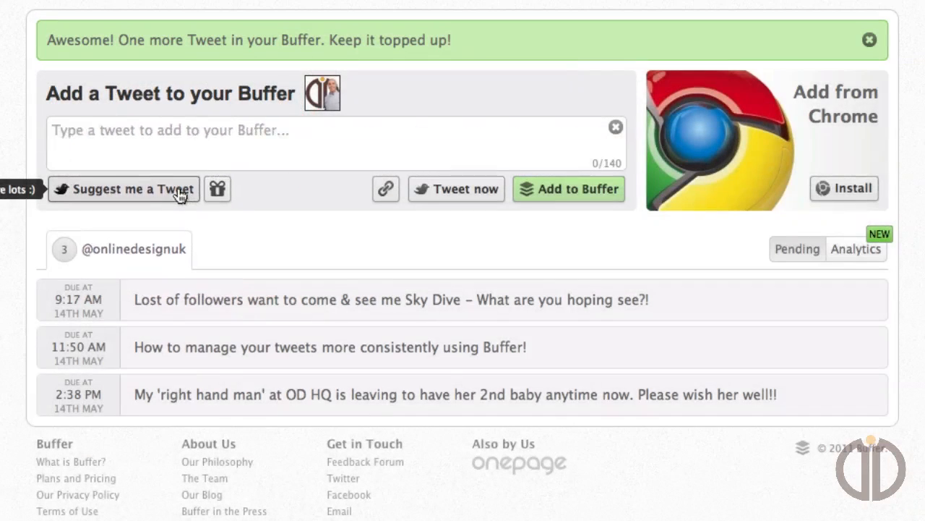
# Cycle through the suggested tweets to the Dale Carnegie quote about people rarely succeeding unless they have fun.
pyautogui.click(179, 195)
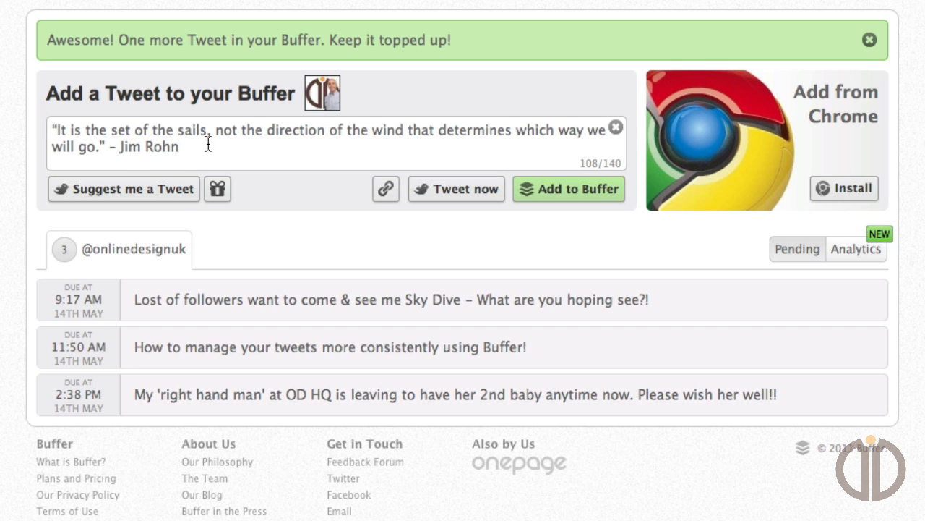
pyautogui.click(174, 193)
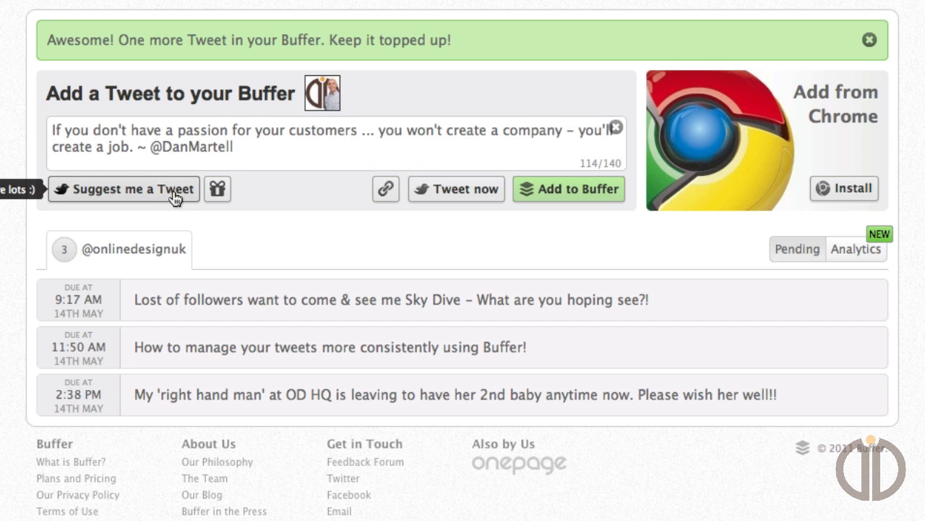
pyautogui.click(174, 194)
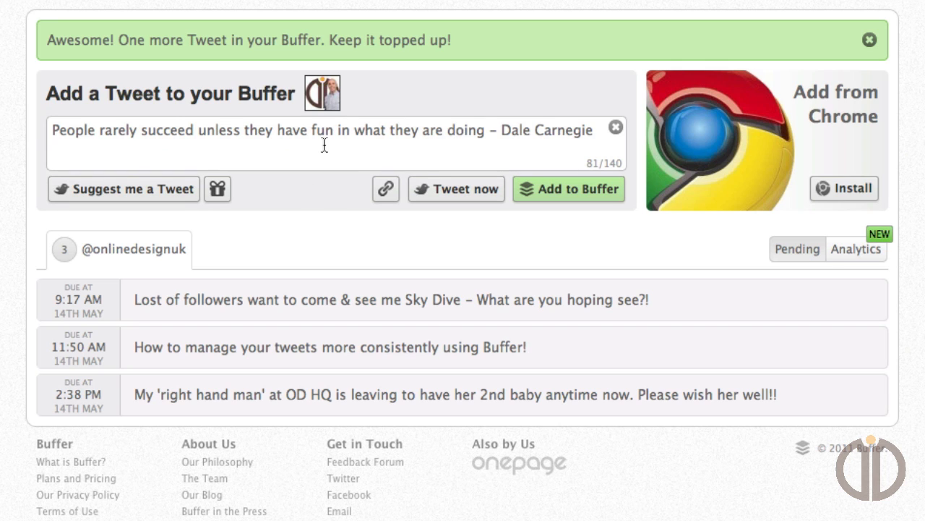
# Append "// How true!!" to the suggested Dale Carnegie quote and add the tweet to the Buffer.
pyautogui.click(601, 132)
pyautogui.write('// How true')
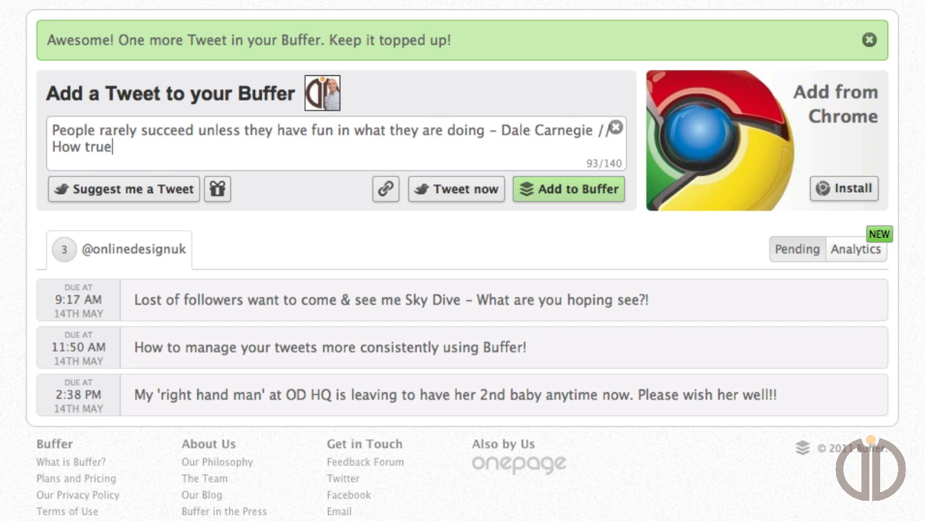
pyautogui.write('!!')
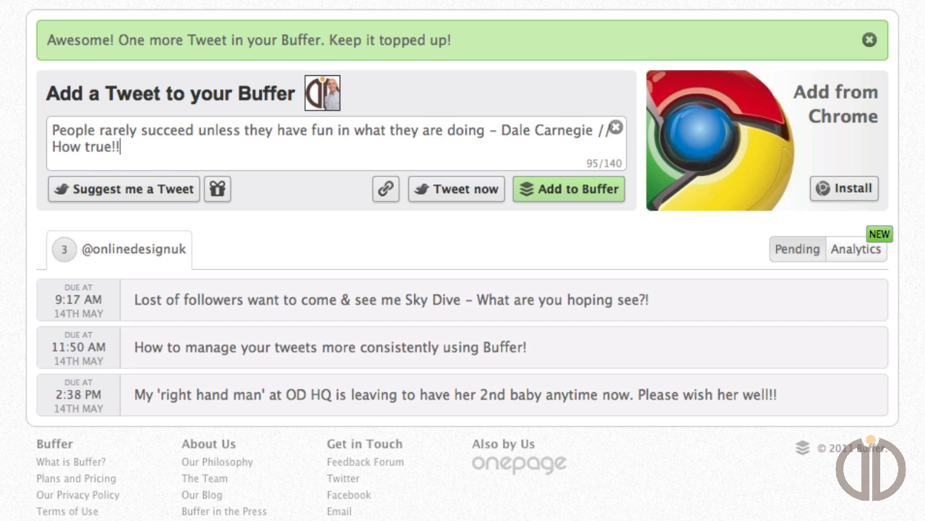
pyautogui.click(599, 196)
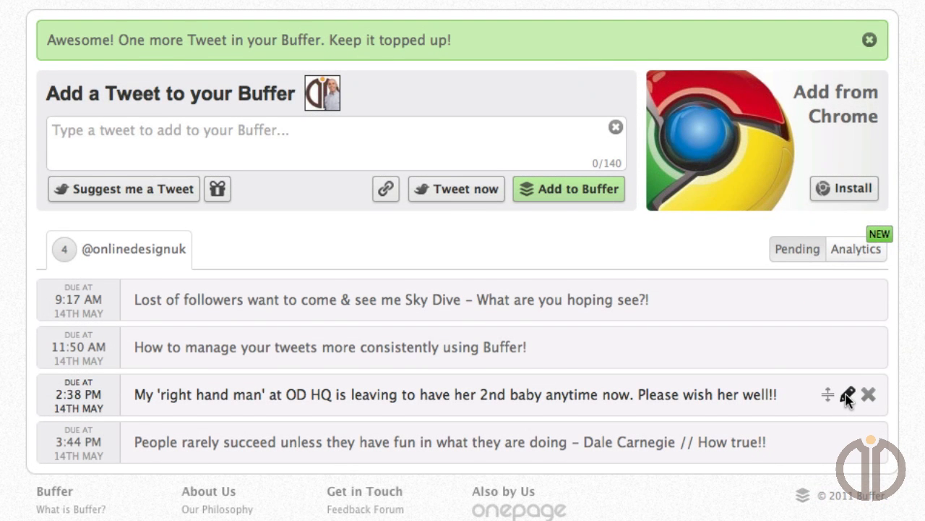
# Replace the last "her" in the queued "right hand man" tweet with the colleague's first name and reorder the tweet into the 11:50 AM slot.
pyautogui.click(847, 395)
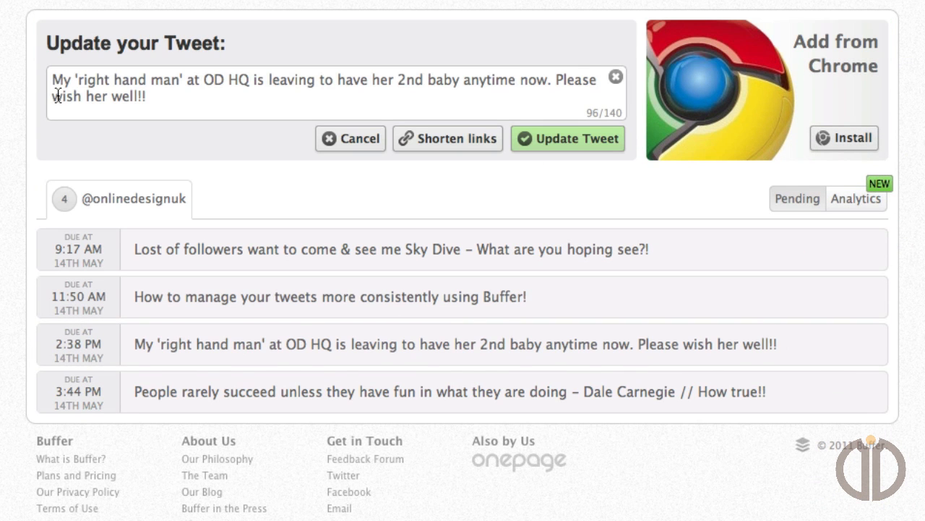
pyautogui.moveTo(85, 96); pyautogui.dragTo(107, 98)
pyautogui.write('Kirstie')
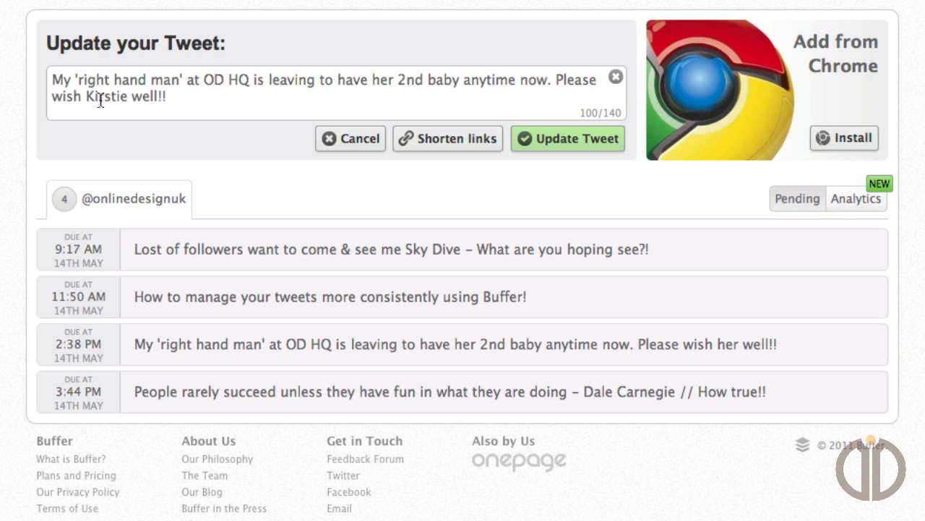
pyautogui.click(535, 140)
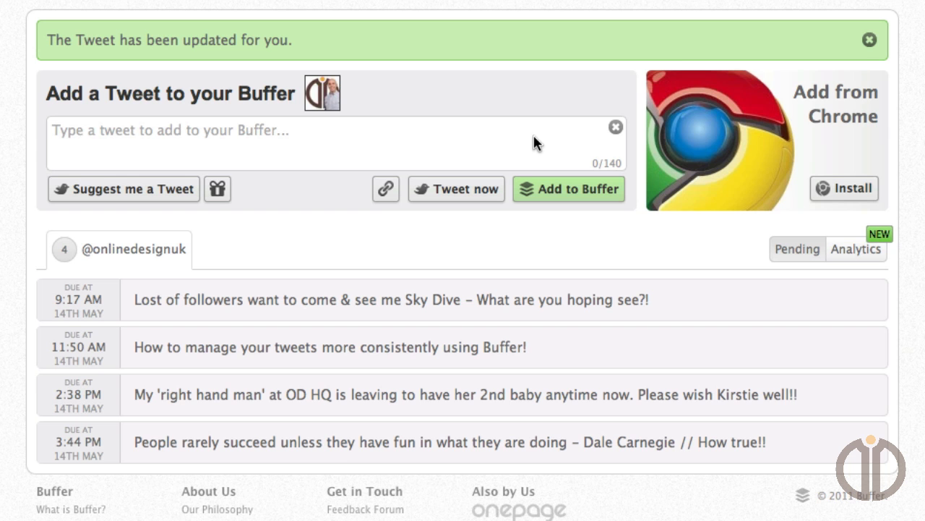
pyautogui.moveTo(527, 403)
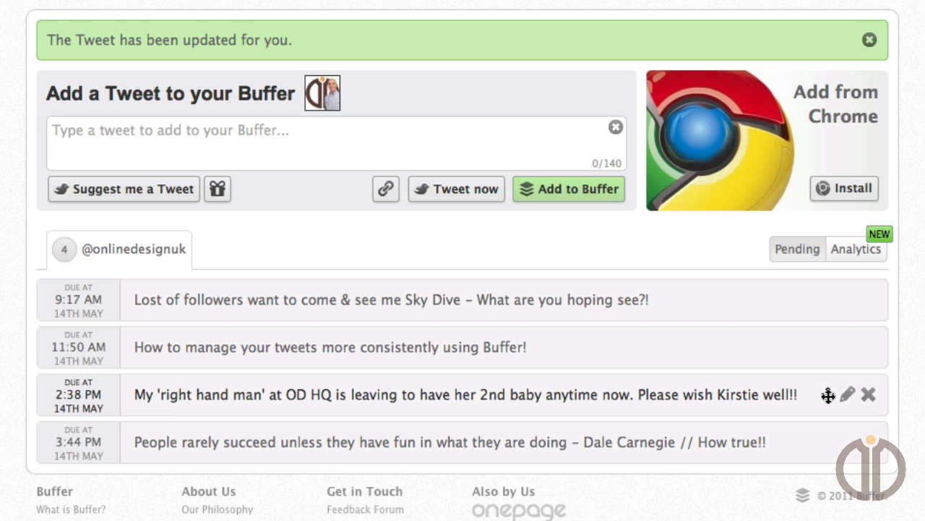
pyautogui.moveTo(829, 394); pyautogui.dragTo(813, 334)
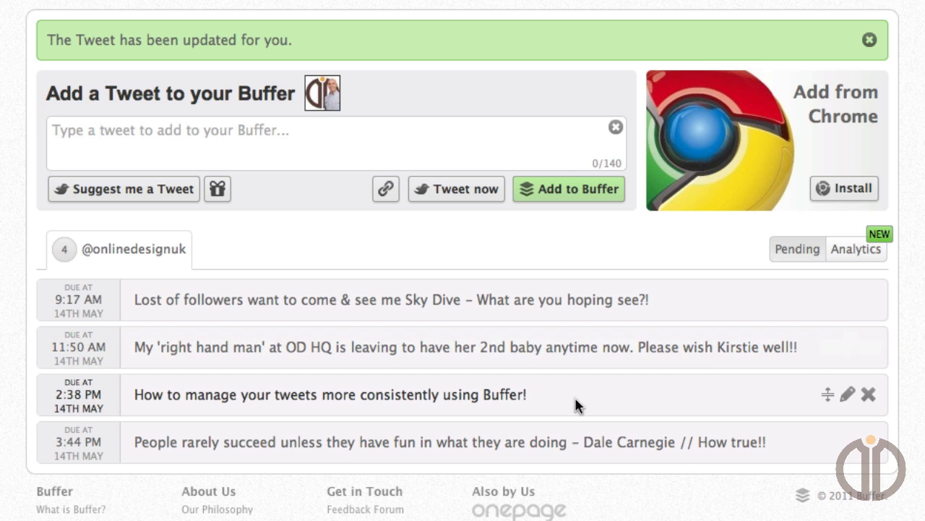
pyautogui.click(845, 394)
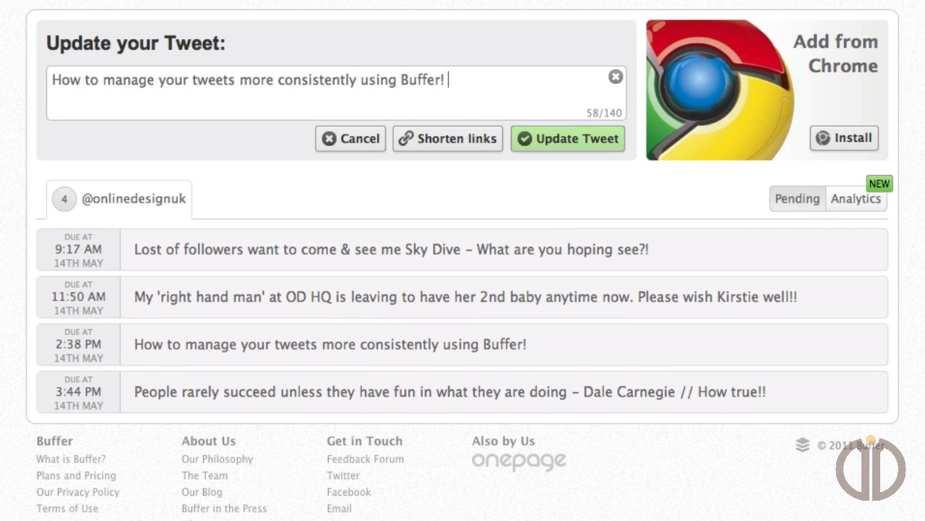
pyautogui.write('See it here')
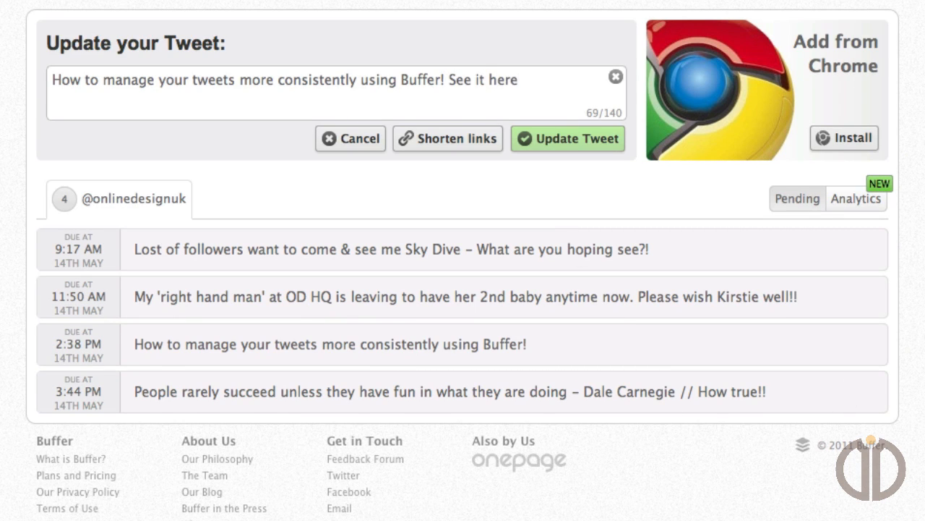
pyautogui.write(': www.buffera')
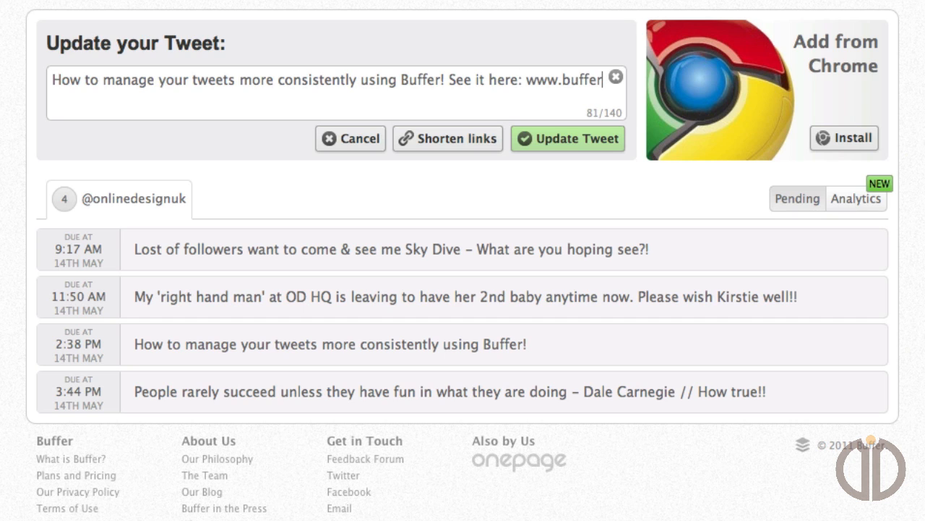
pyautogui.write('pp.com')
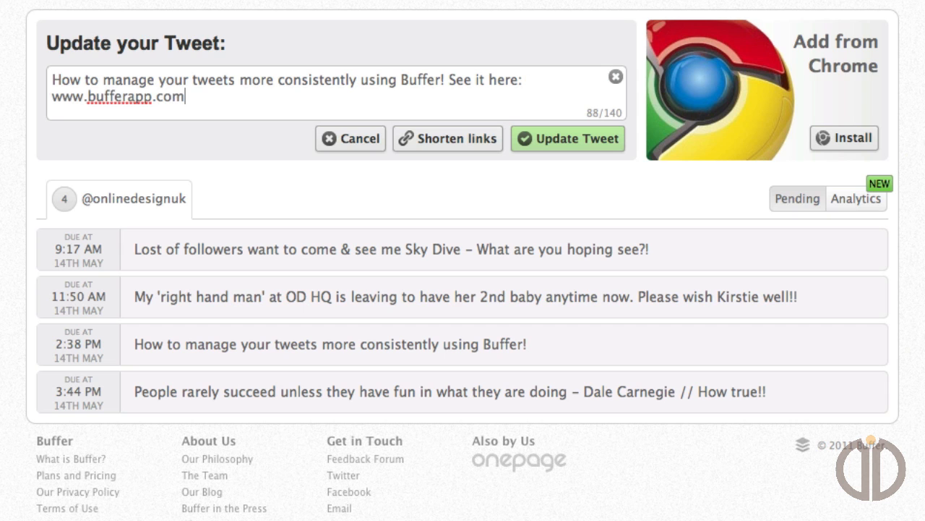
pyautogui.click(619, 141)
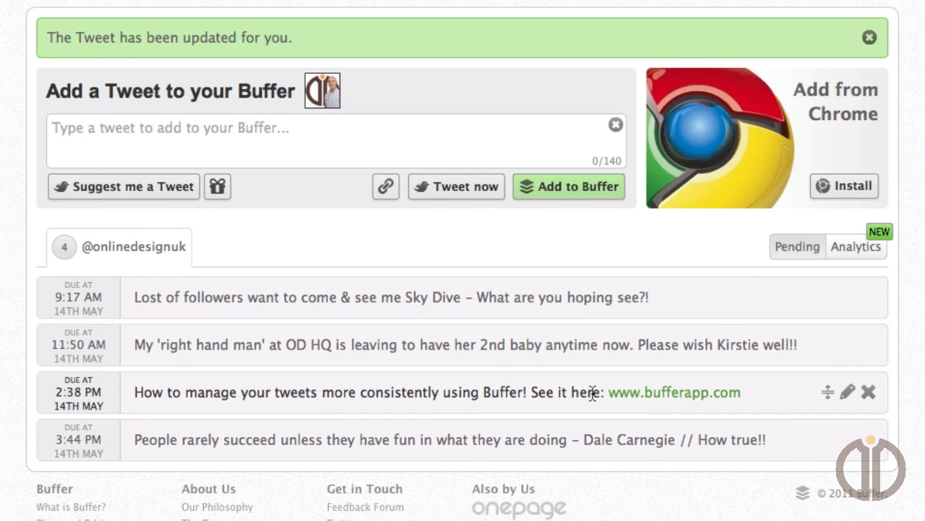
pyautogui.click(847, 392)
pyautogui.moveTo(77, 94); pyautogui.dragTo(62, 98)
pyautogui.press('Delete')
pyautogui.press('Delete')
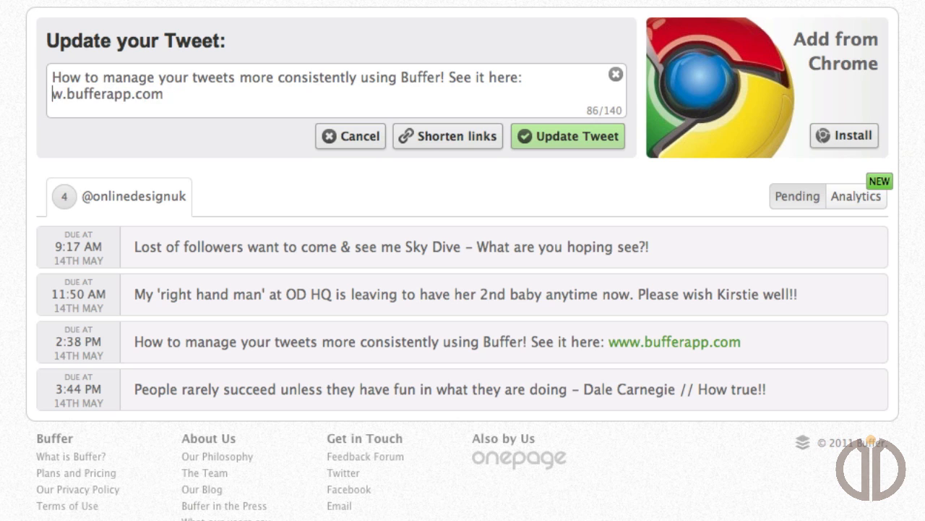
pyautogui.write('http://')
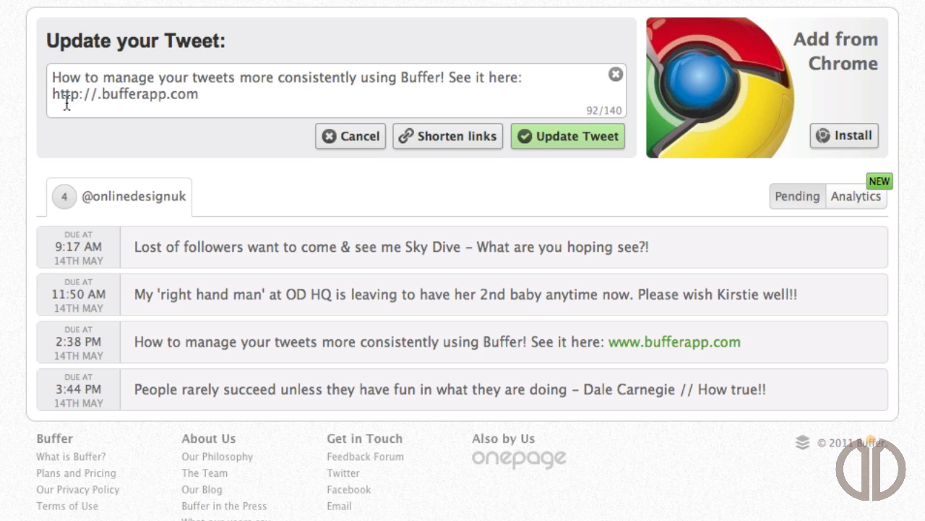
pyautogui.press('Delete')
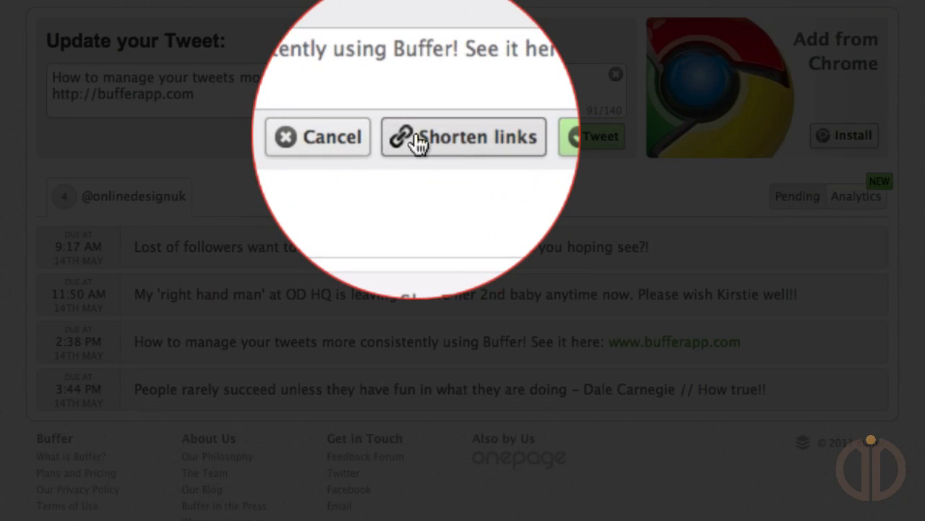
pyautogui.click(410, 140)
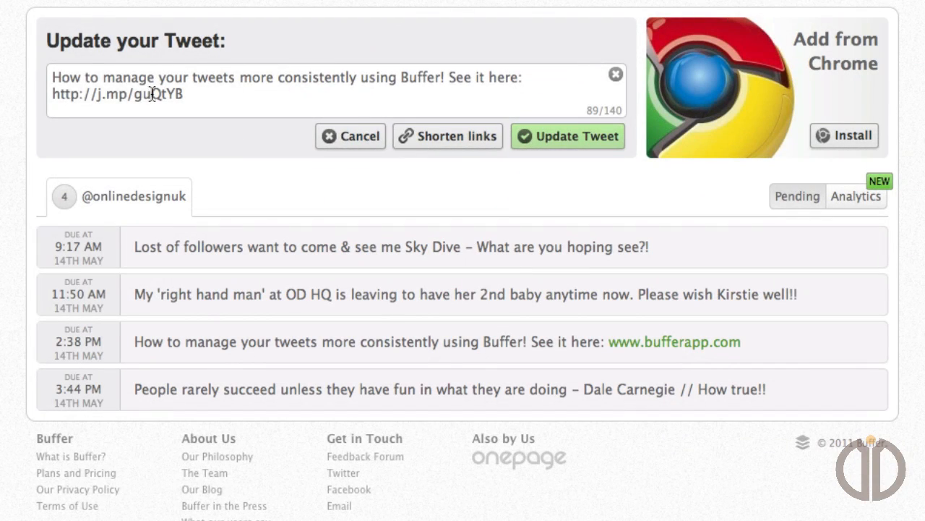
pyautogui.click(532, 137)
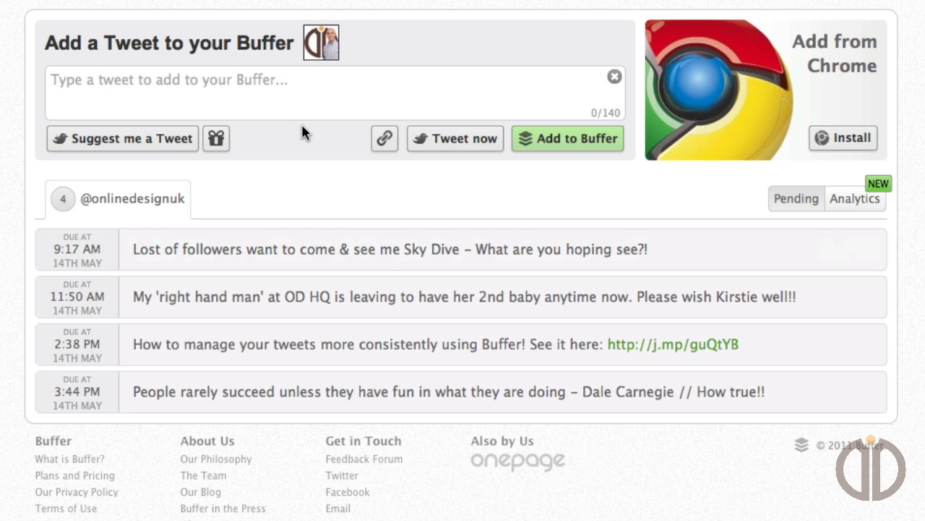
# Write a new tweet reading "currently creating a new screencast for buffer - keep your eyes open ;-)".
pyautogui.click(306, 86)
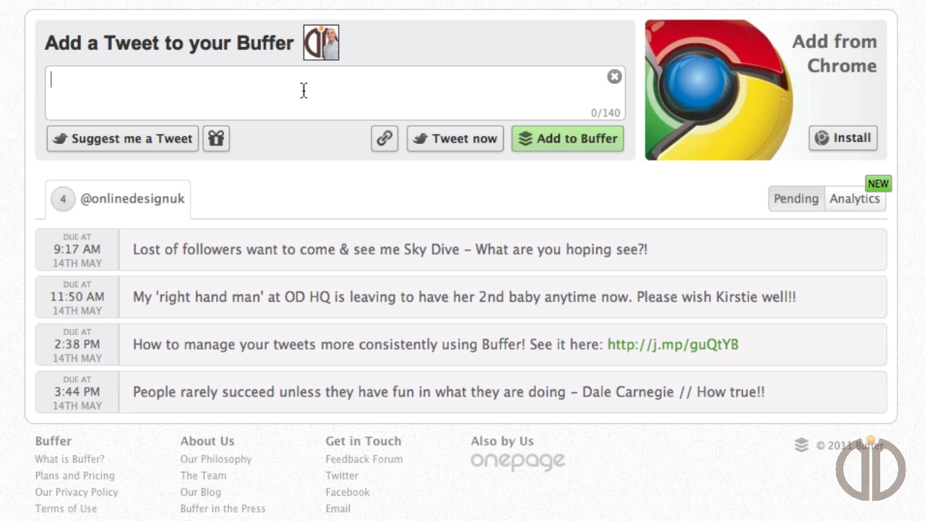
pyautogui.write('currently')
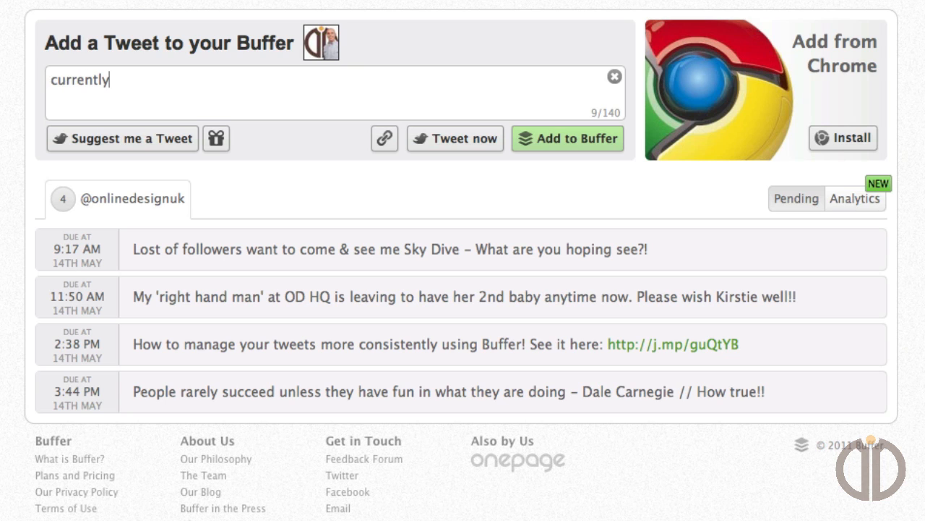
pyautogui.write(' cereate')
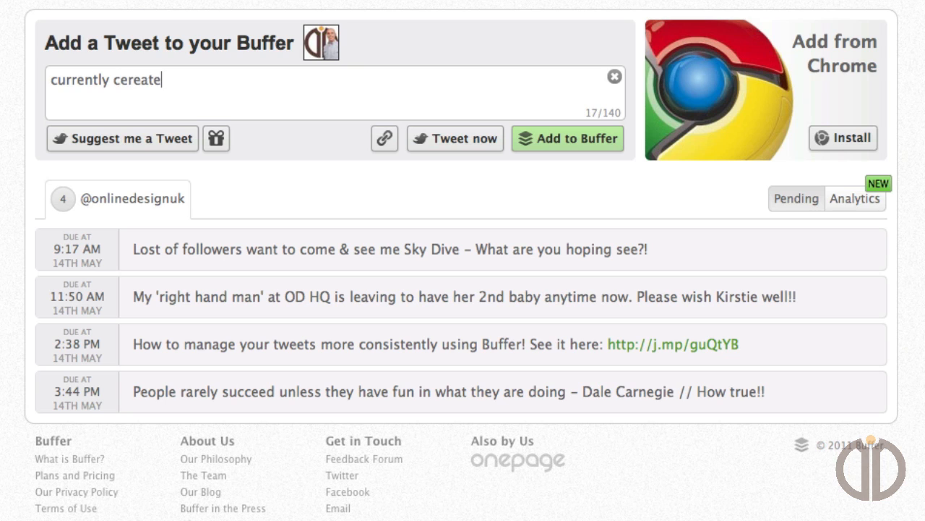
pyautogui.press('BackSpace')
pyautogui.press('BackSpace')
pyautogui.press('BackSpace')
pyautogui.press('BackSpace')
pyautogui.press('BackSpace')
pyautogui.press('BackSpace')
pyautogui.write('reating a n')
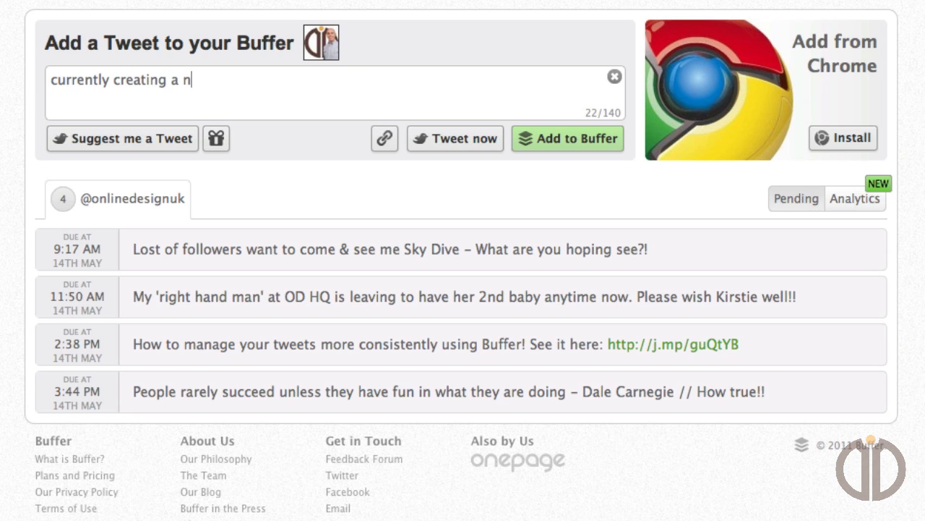
pyautogui.write('ew screencast ')
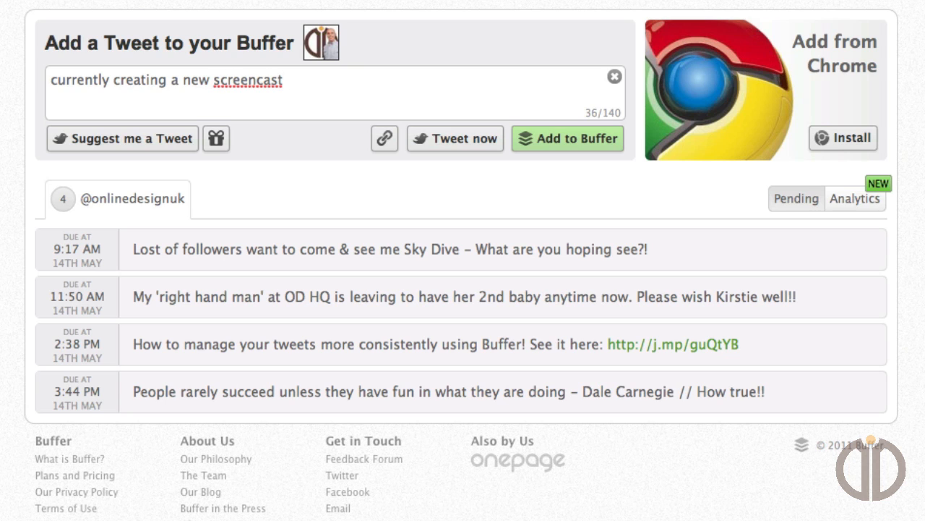
pyautogui.write('for buff')
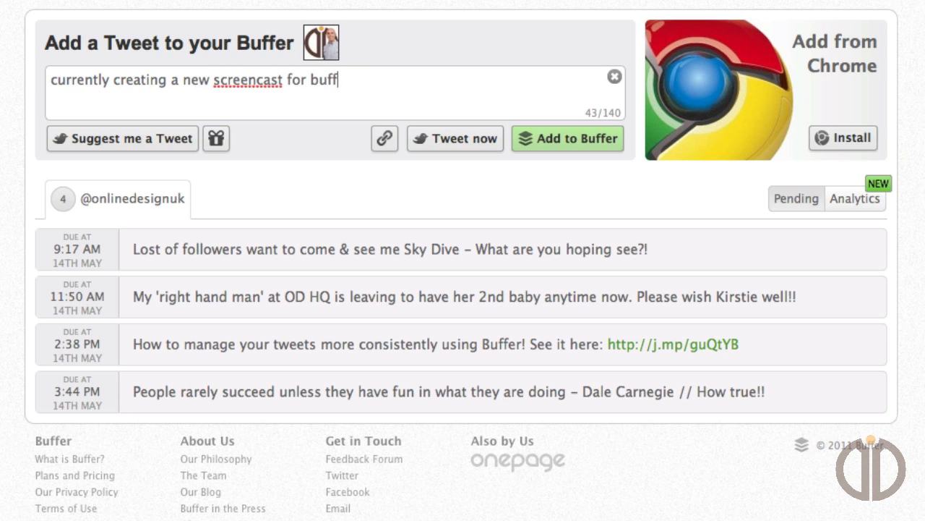
pyautogui.write('er - keep y')
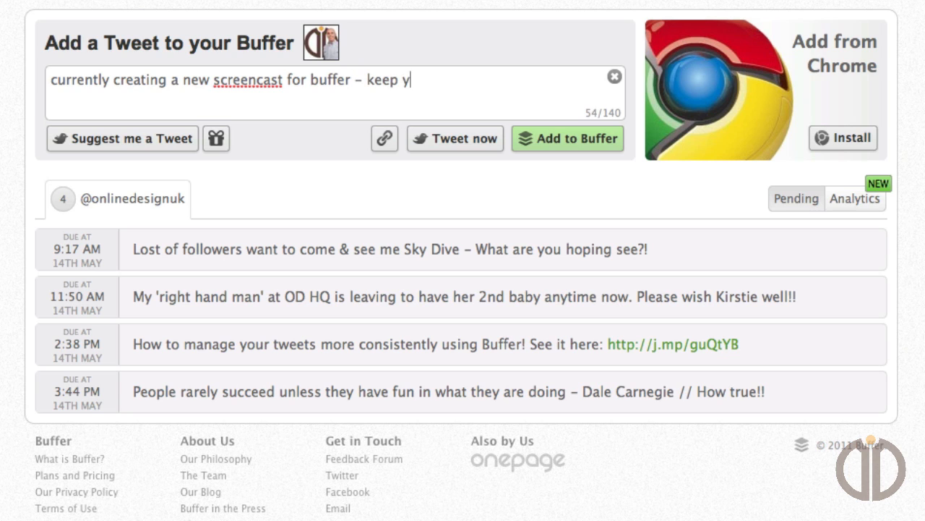
pyautogui.write('our eyes')
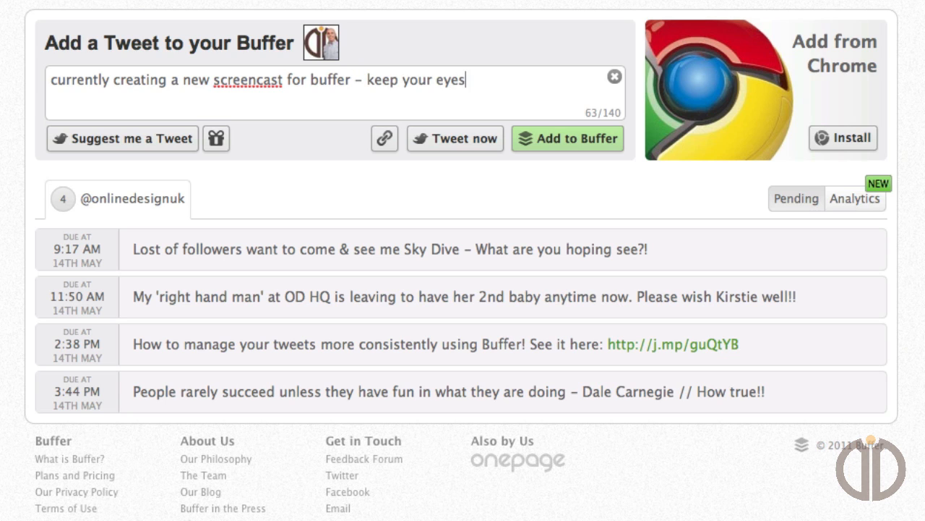
pyautogui.write(' open ;-)')
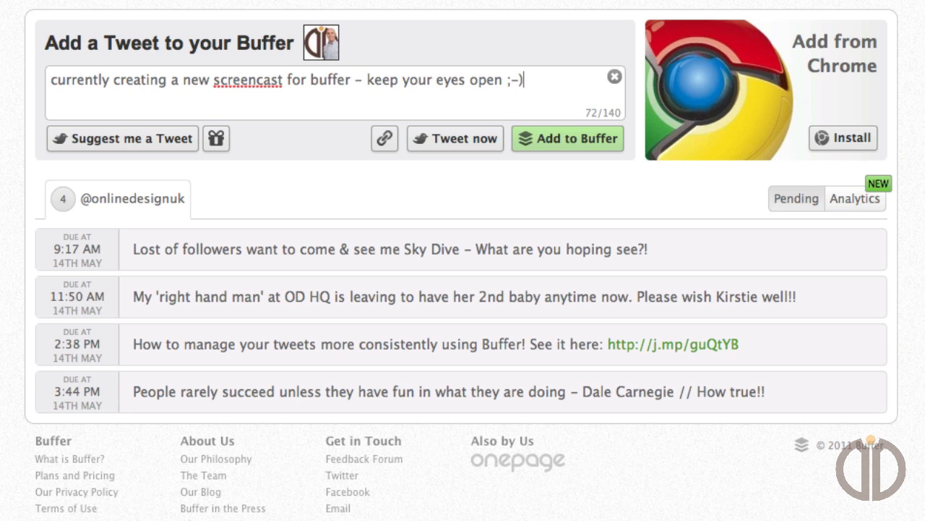
# Hyphenate "screencast" as "screen-cast" in the drafted tweet and post it immediately instead of queuing it.
pyautogui.click(256, 80)
pyautogui.write('-')
pyautogui.press('End')
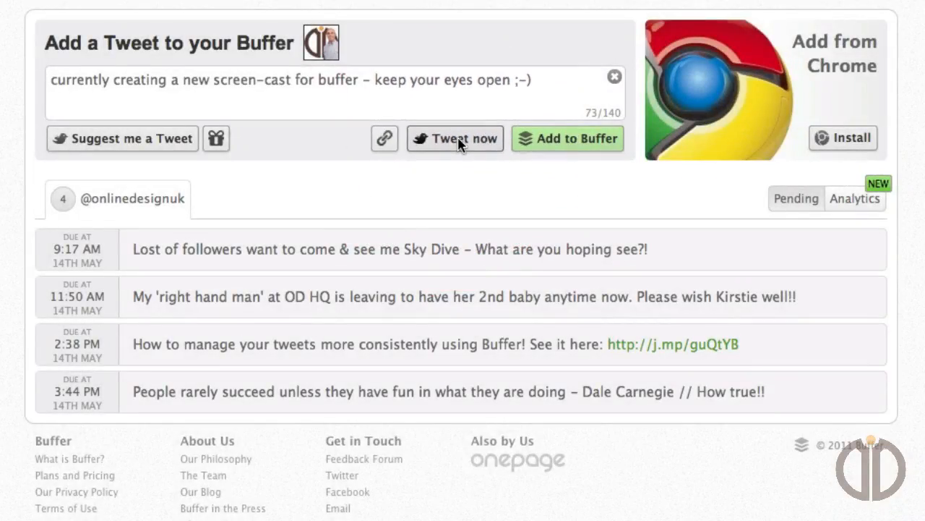
pyautogui.click(458, 138)
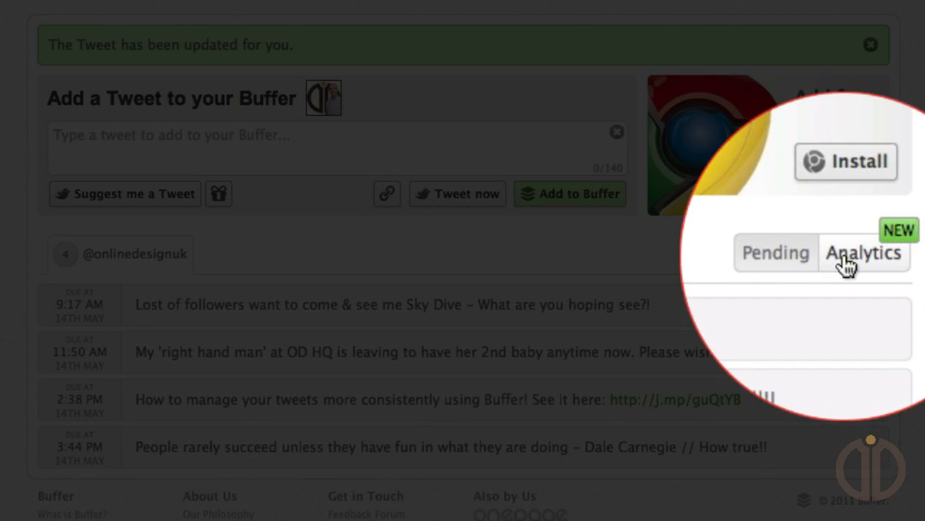
# Examine the analytics of the posted tweets, including the retweet counts and the number of people reached.
pyautogui.click(848, 254)
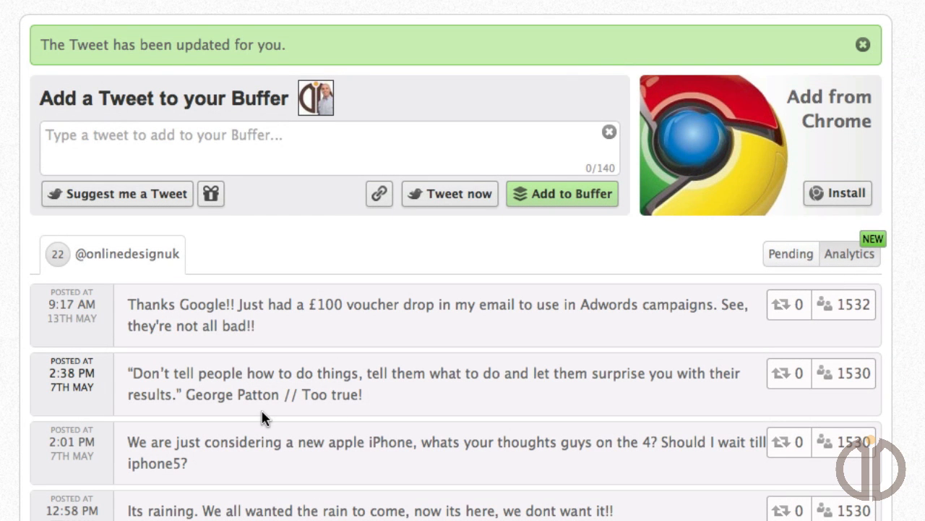
pyautogui.scroll(-5, 262, 418)
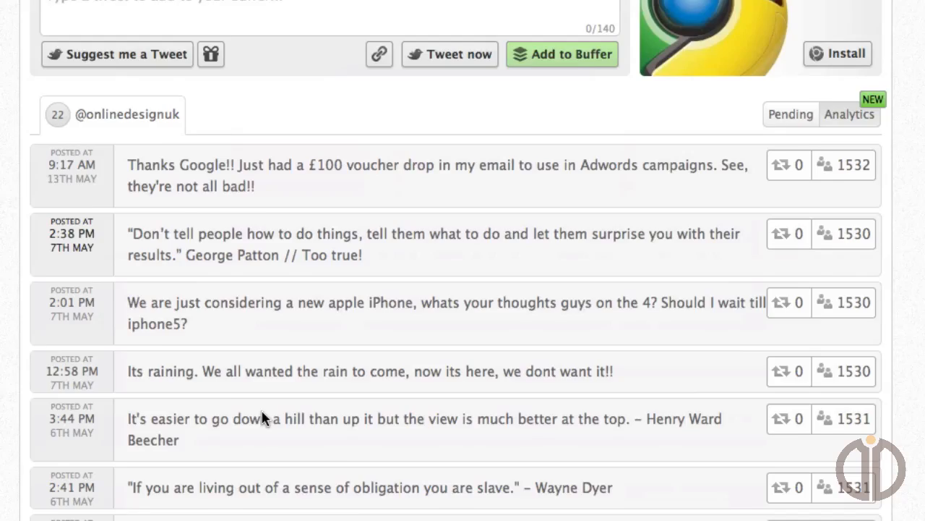
pyautogui.scroll(-10, 263, 418)
pyautogui.scroll(15, 262, 418)
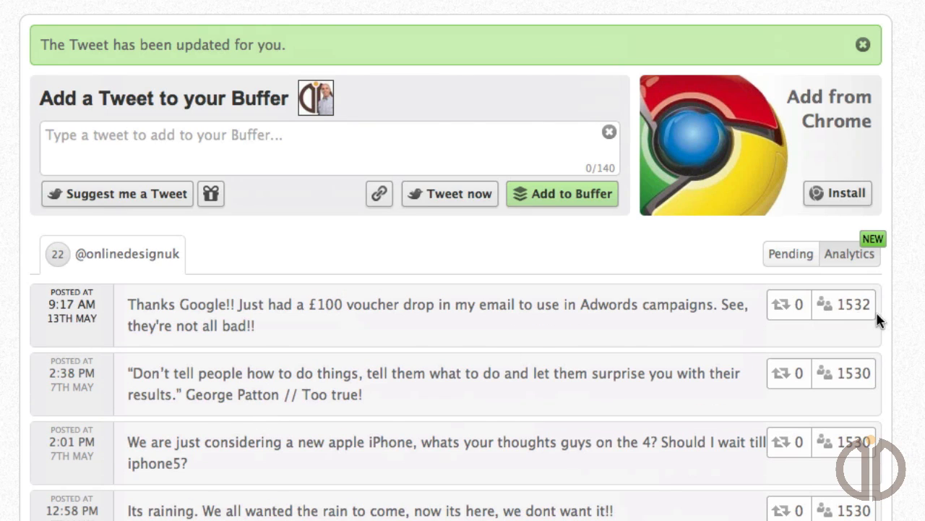
pyautogui.moveTo(836, 310)
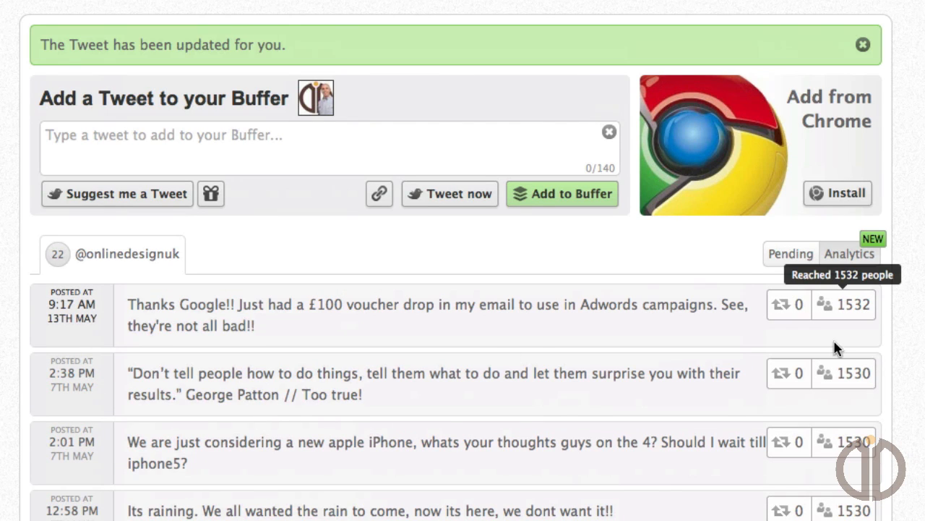
pyautogui.scroll(-8, 835, 434)
pyautogui.scroll(-4, 456, 290)
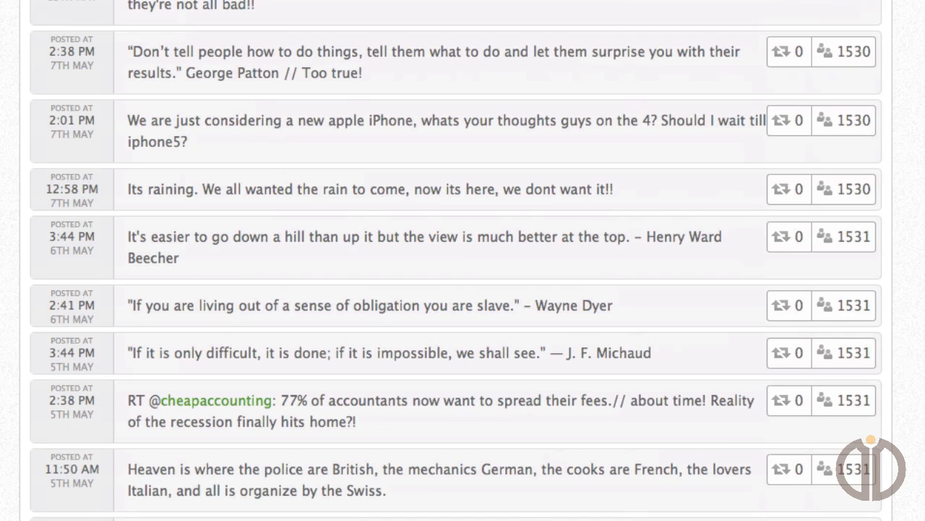
pyautogui.scroll(-3, 456, 289)
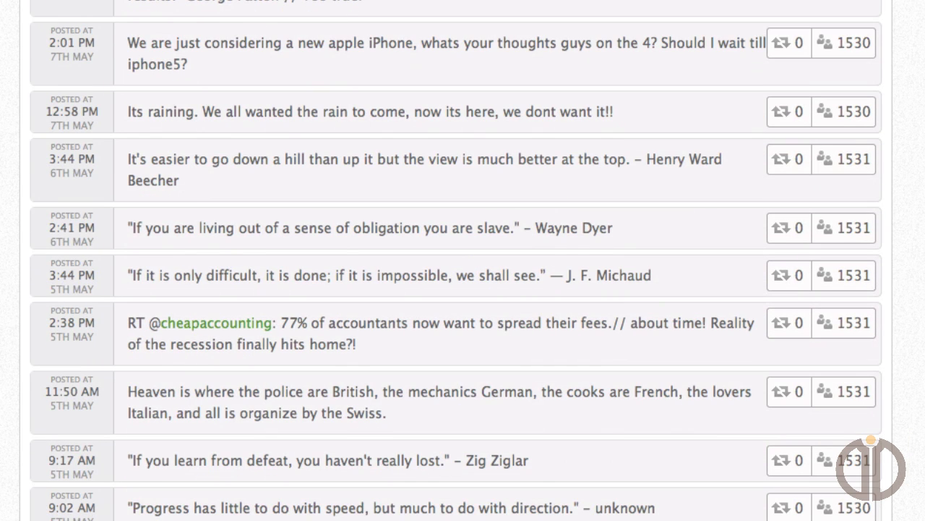
pyautogui.scroll(12, 456, 260)
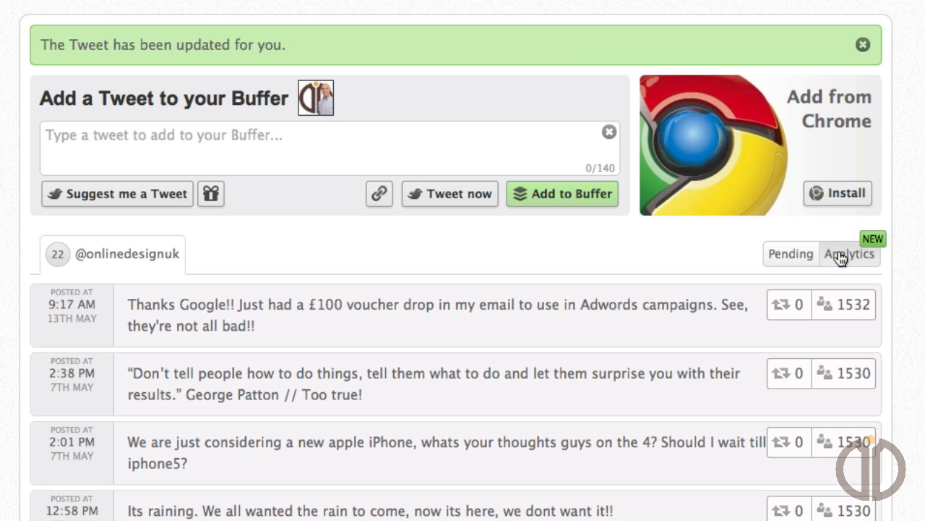
# Return to the pending tweets and open Buffer's Plans and Pricing page.
pyautogui.click(797, 256)
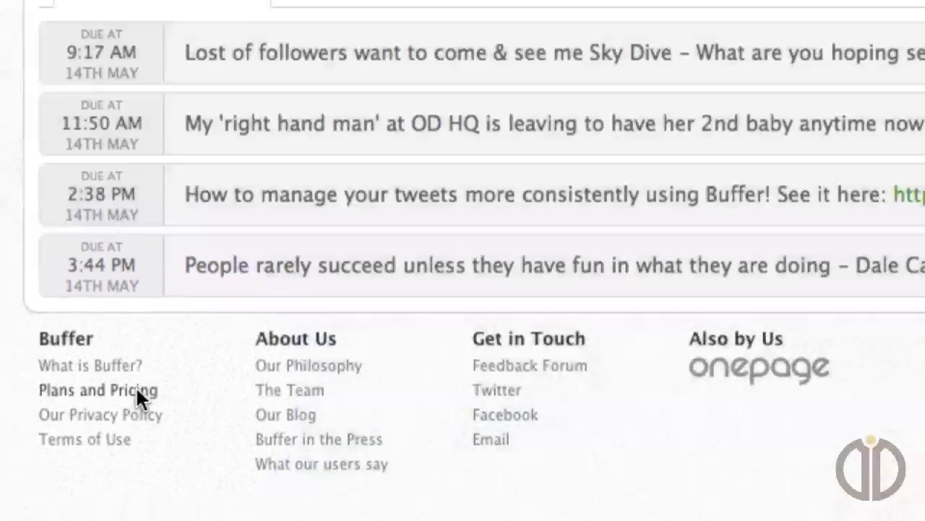
pyautogui.click(137, 393)
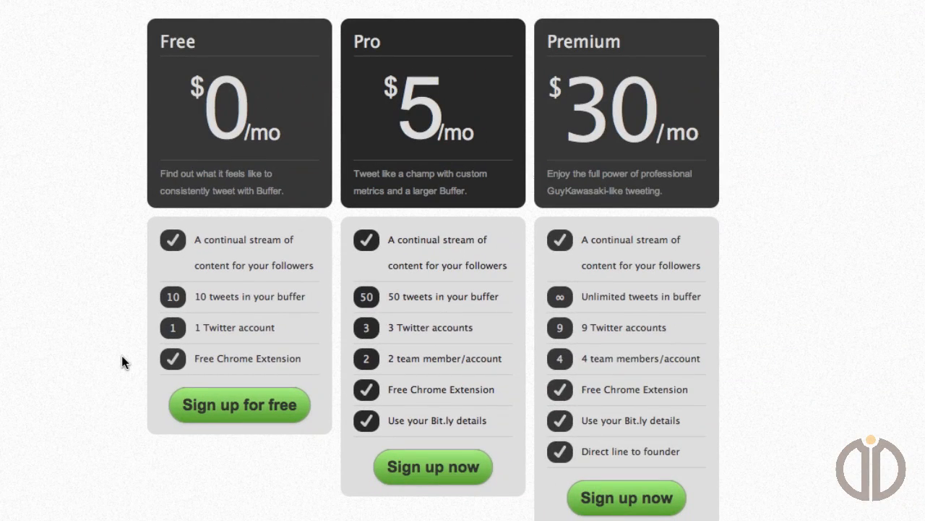